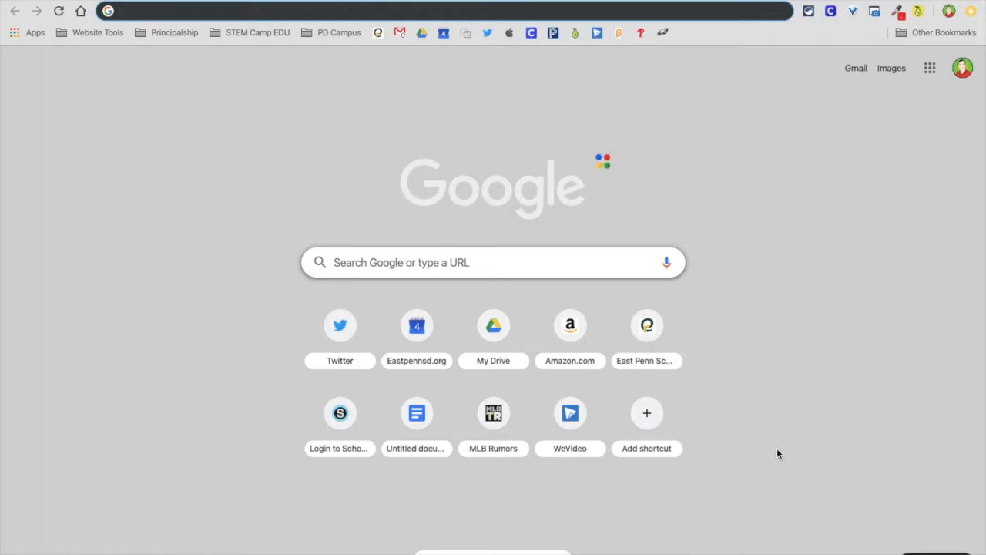
Step: Go to arvr.google.com, open Tour Creator from the virtual reality tools, and start a new tour
{"action": "key", "text": "Return"}
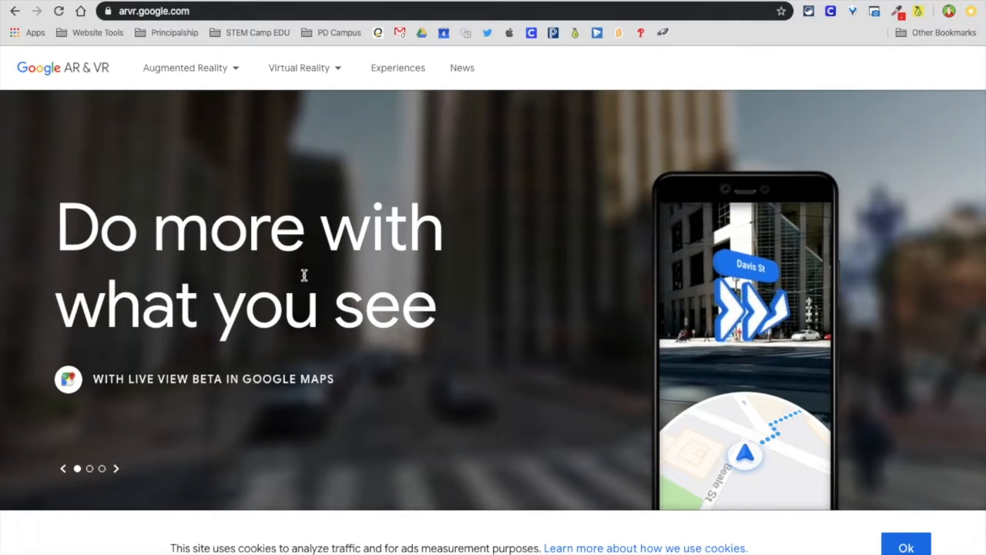
{"action": "left_click", "coordinate": [327, 68]}
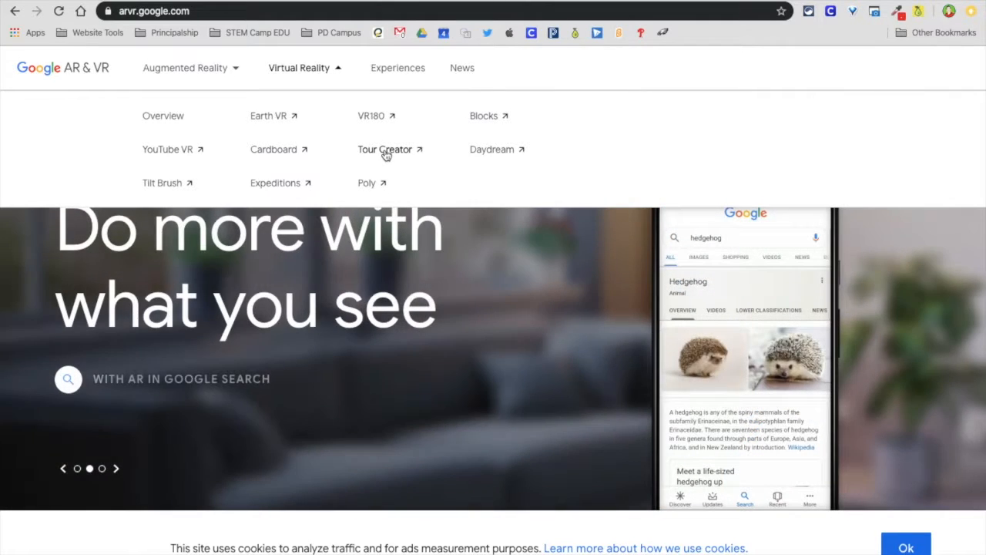
{"action": "left_click", "coordinate": [384, 150]}
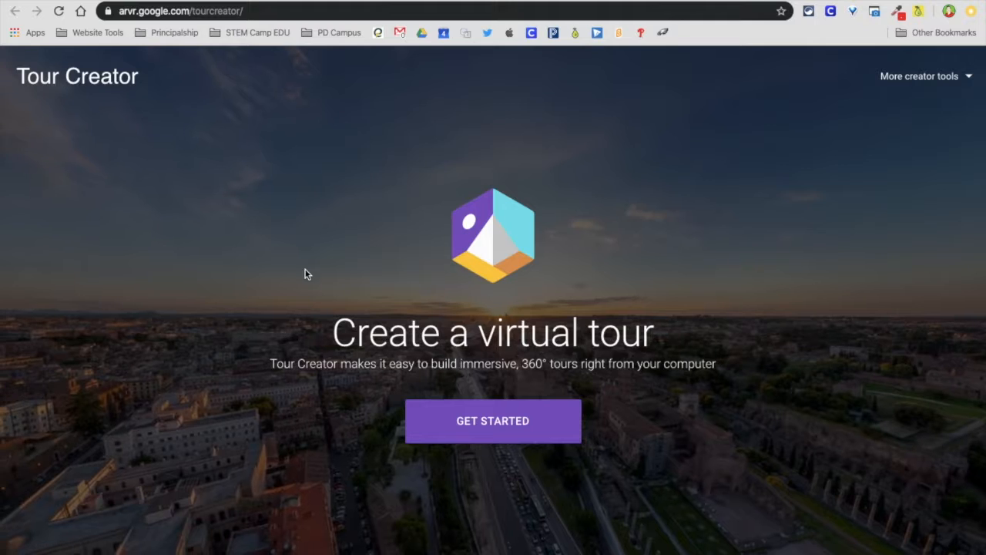
{"action": "left_click", "coordinate": [456, 422]}
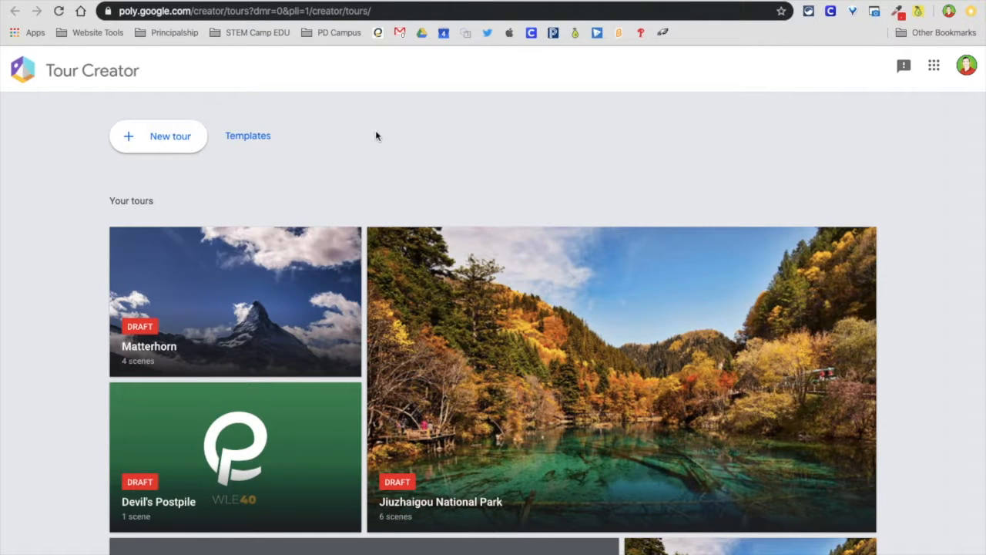
{"action": "left_click", "coordinate": [169, 139]}
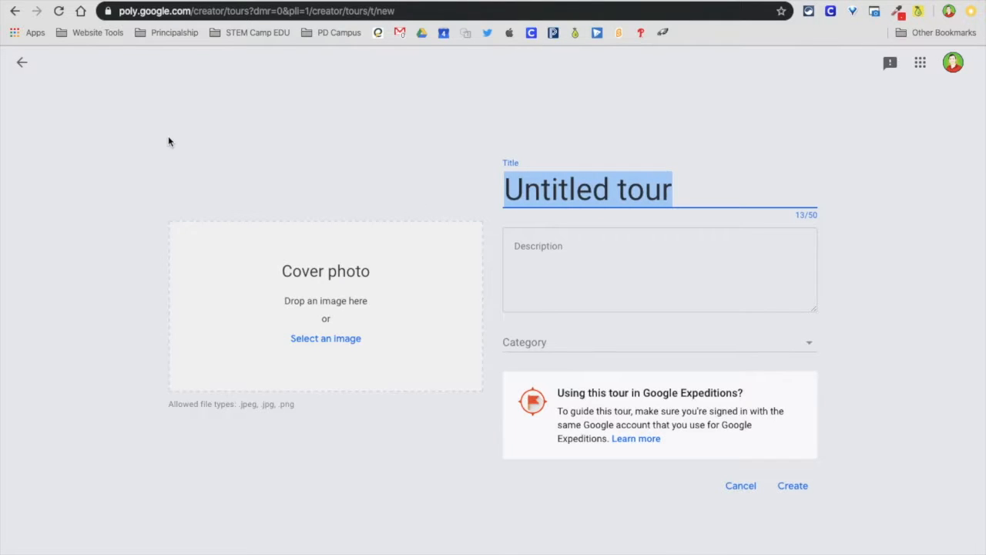
Step: Title the new tour "Matterhorn"
{"action": "triple_click", "coordinate": [625, 190]}
{"action": "type", "text": "atte"}
{"action": "key", "text": "BackSpace"}
{"action": "key", "text": "BackSpace"}
{"action": "key", "text": "BackSpace"}
{"action": "key", "text": "BackSpace"}
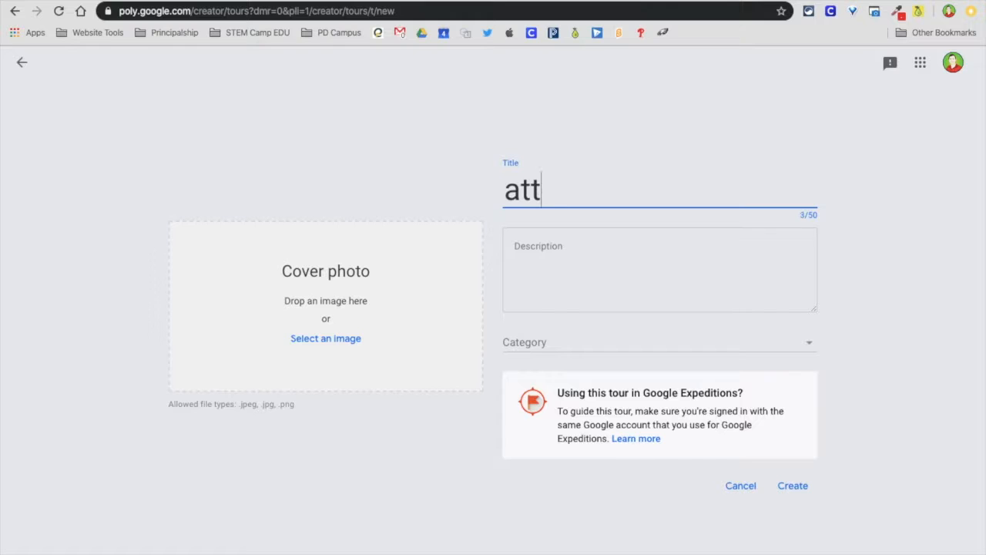
{"action": "type", "text": "Matterhorn"}
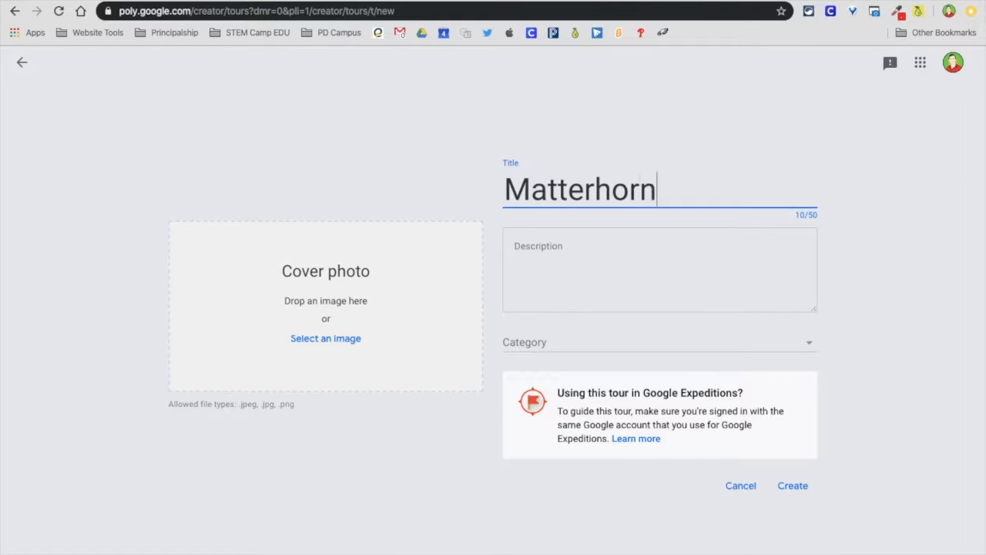
Step: Fill in the tour description with the Location text copied from the Landforms Research Guide document
{"action": "left_click", "coordinate": [668, 257]}
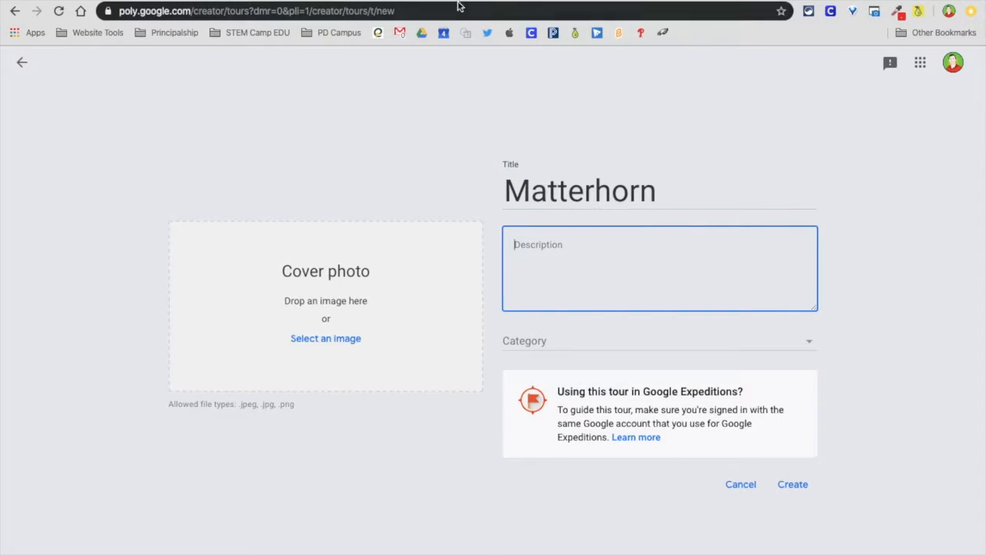
{"action": "key", "text": "ctrl+Tab"}
{"action": "scroll", "coordinate": [374, 190], "scroll_direction": "up", "scroll_amount": 5}
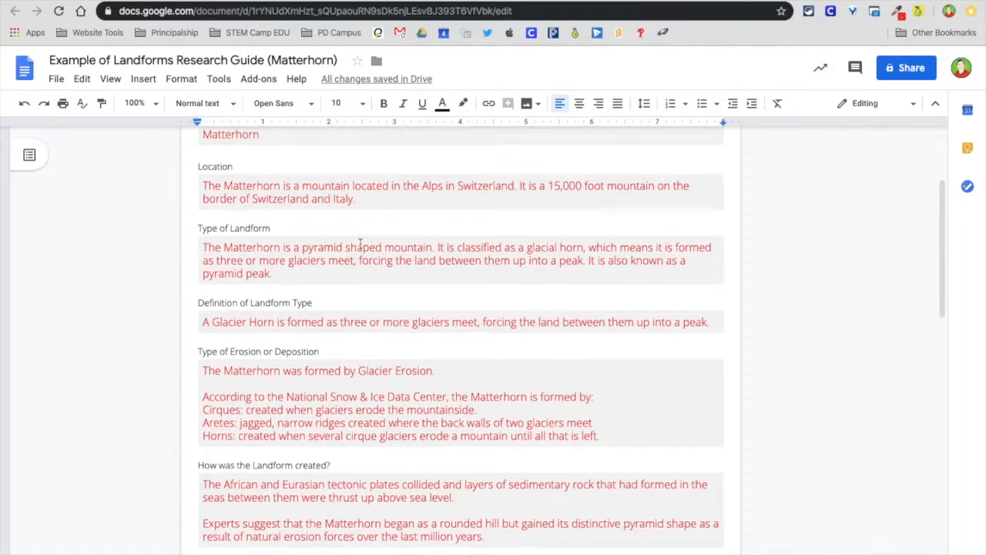
{"action": "left_click_drag", "start_coordinate": [371, 291], "coordinate": [205, 280]}
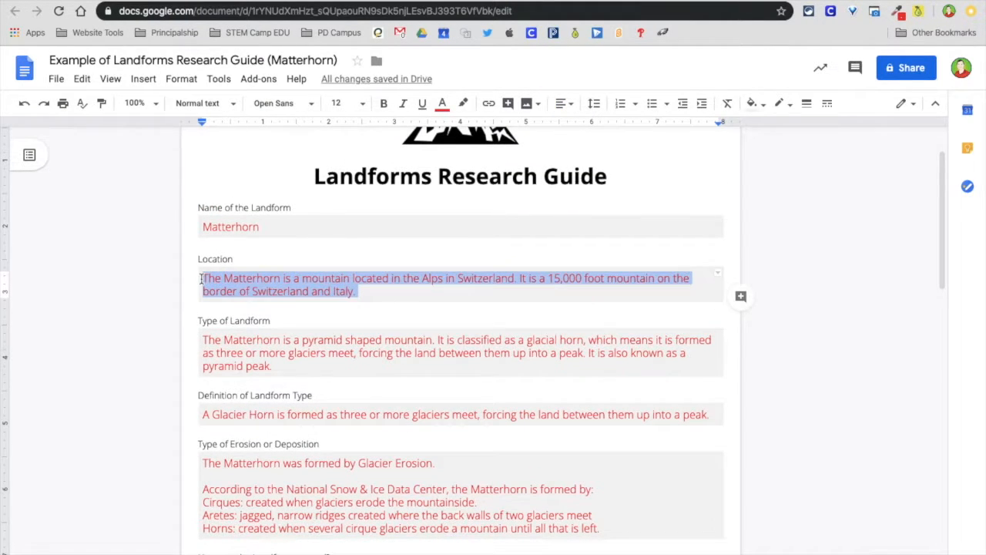
{"action": "key", "text": "ctrl+c"}
{"action": "key", "text": "ctrl+Tab"}
{"action": "key", "text": "ctrl+v"}
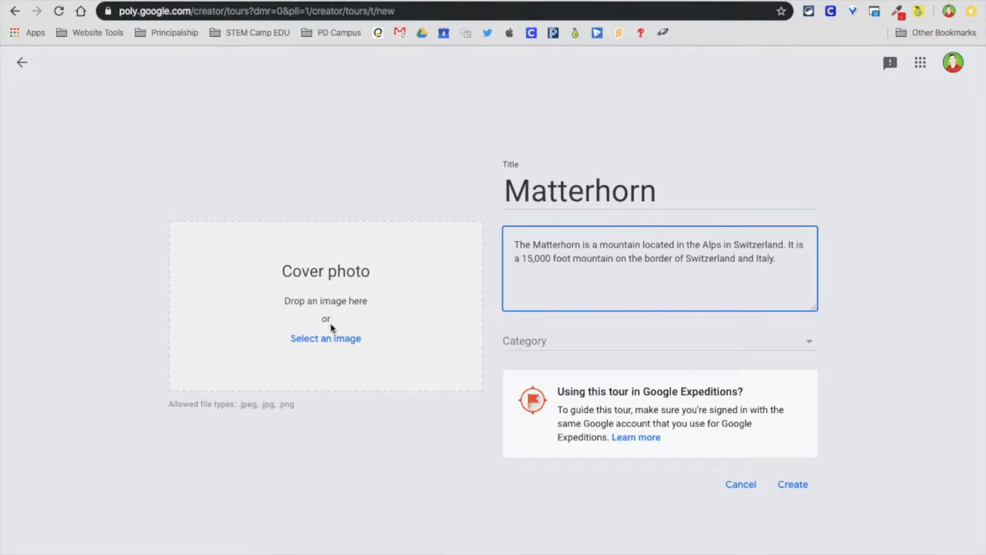
Step: Set the tour's category to Science
{"action": "left_click", "coordinate": [558, 341]}
{"action": "scroll", "coordinate": [622, 308], "scroll_direction": "down", "scroll_amount": 5}
{"action": "left_click", "coordinate": [551, 176]}
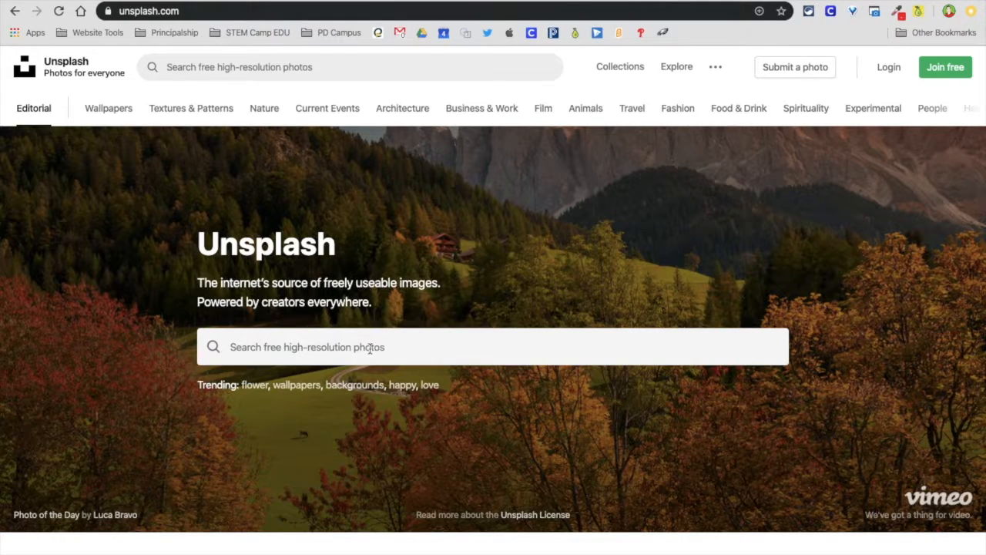
Step: Search Unsplash for "Matterhorn" and browse the photos for a suitable cover image
{"action": "left_click", "coordinate": [371, 349]}
{"action": "type", "text": "Matterhorn"}
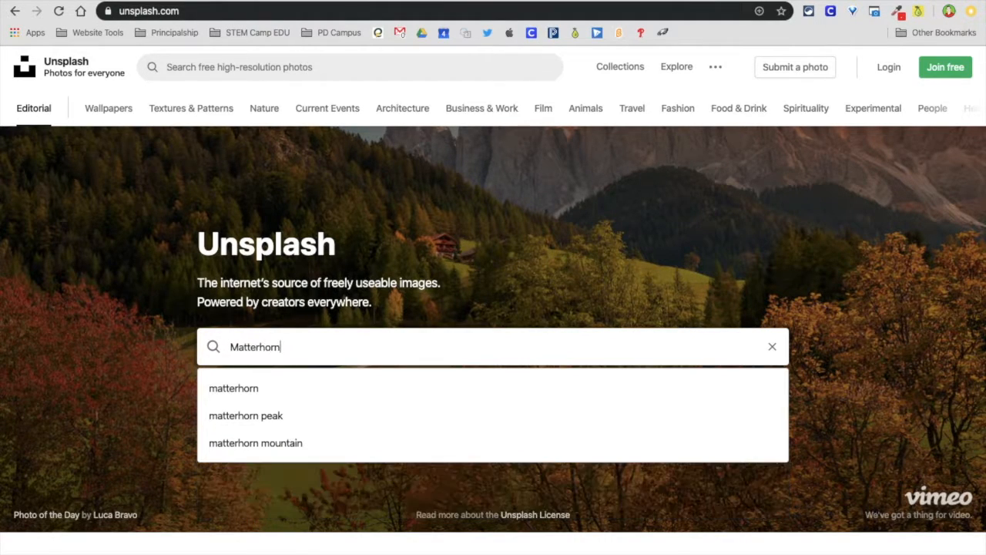
{"action": "key", "text": "Return"}
{"action": "scroll", "coordinate": [410, 343], "scroll_direction": "down", "scroll_amount": 2}
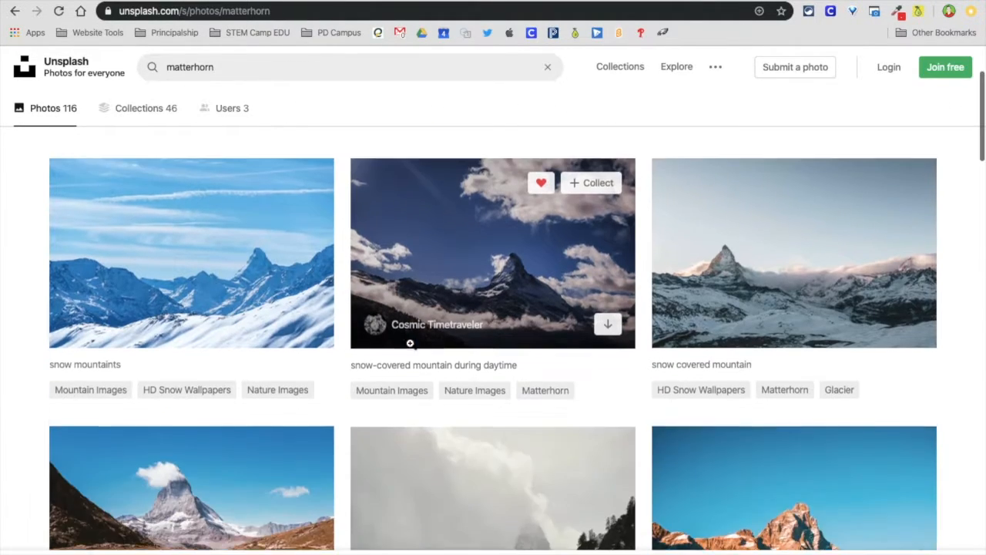
{"action": "scroll", "coordinate": [410, 342], "scroll_direction": "down", "scroll_amount": 1}
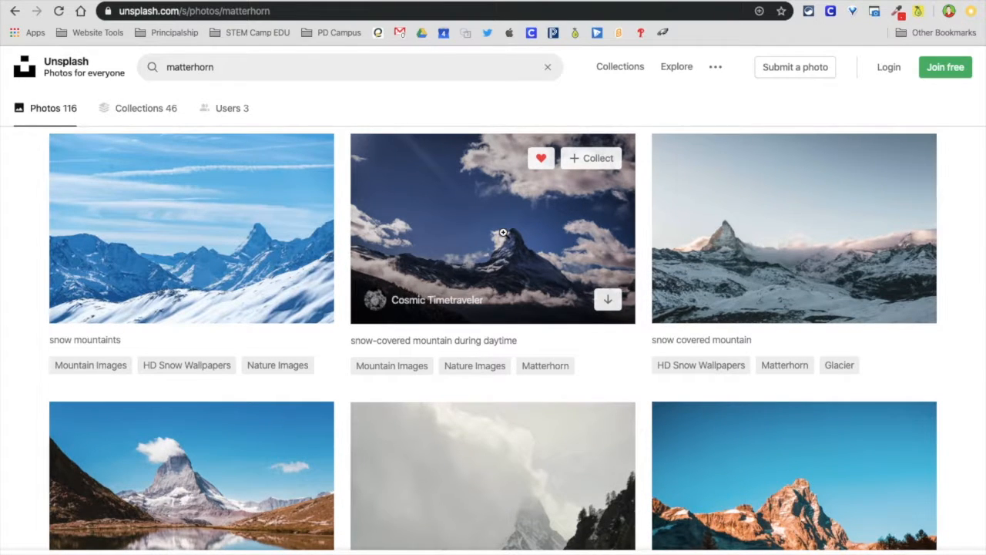
Step: Open the photo of the snow-covered Matterhorn under a dark blue, cloudy sky and download it for free
{"action": "left_click", "coordinate": [503, 233]}
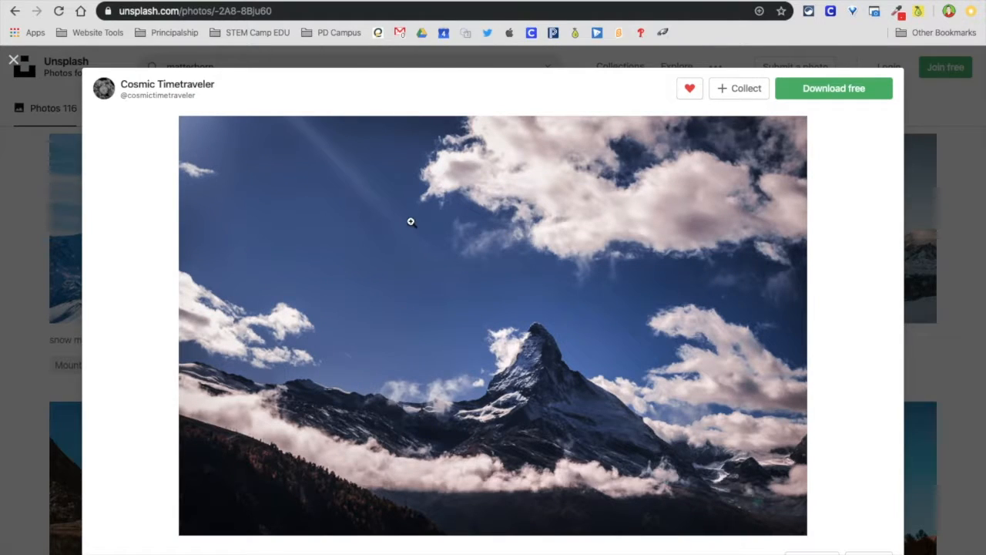
{"action": "scroll", "coordinate": [445, 402], "scroll_direction": "down", "scroll_amount": 1}
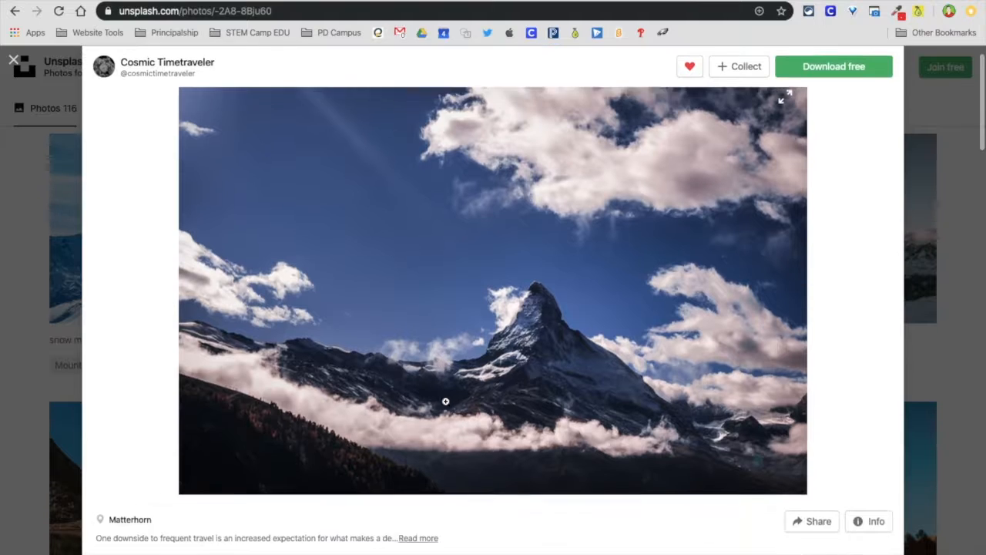
{"action": "scroll", "coordinate": [446, 401], "scroll_direction": "up", "scroll_amount": 1}
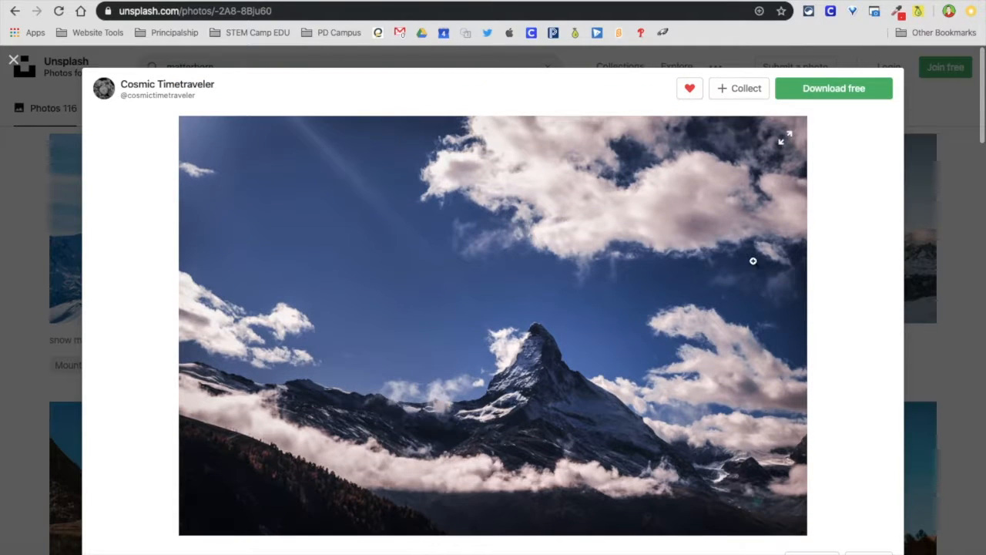
{"action": "left_click", "coordinate": [824, 91]}
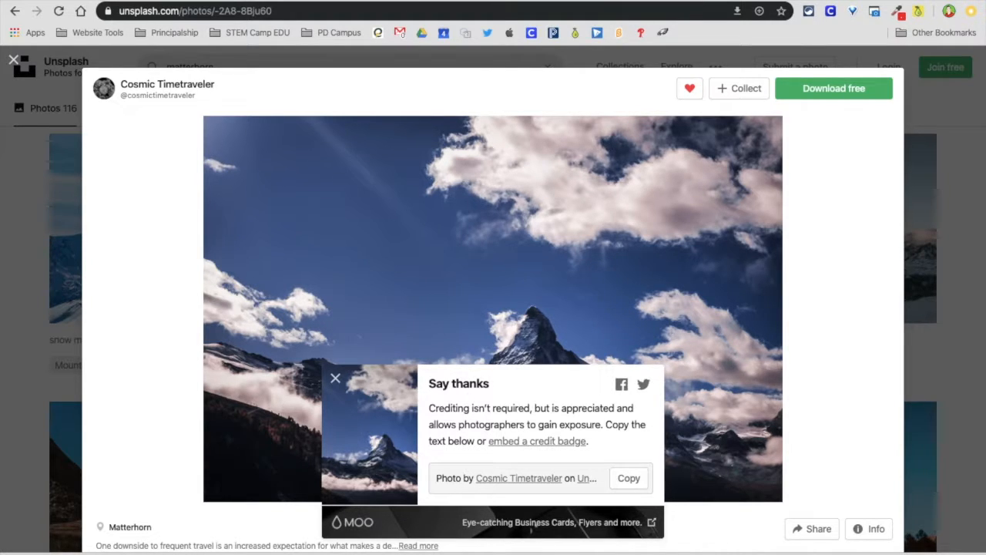
Step: Add the downloaded Matterhorn photo as the tour's cover photo and create the tour
{"action": "left_click", "coordinate": [270, 1]}
{"action": "left_click_drag", "start_coordinate": [266, 551], "coordinate": [320, 330]}
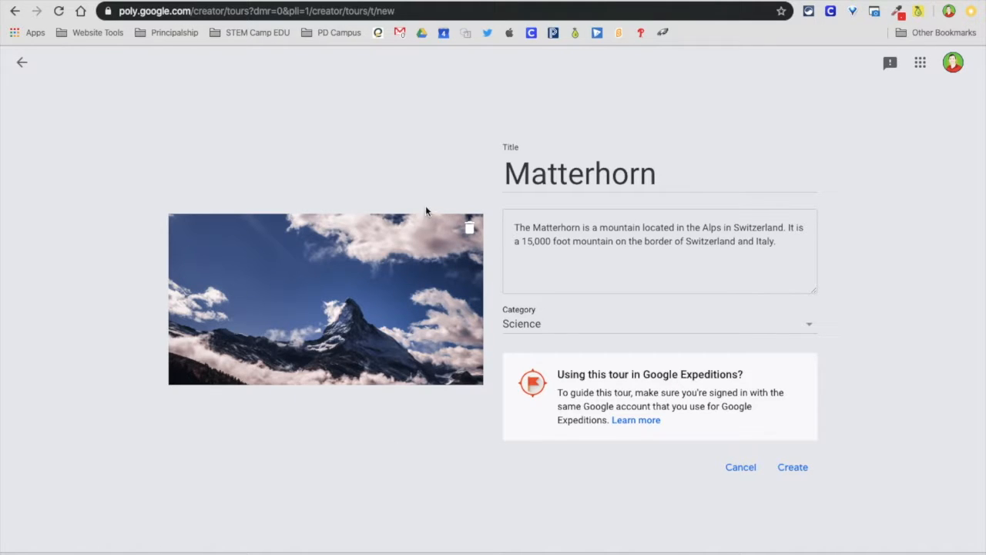
{"action": "left_click", "coordinate": [793, 468]}
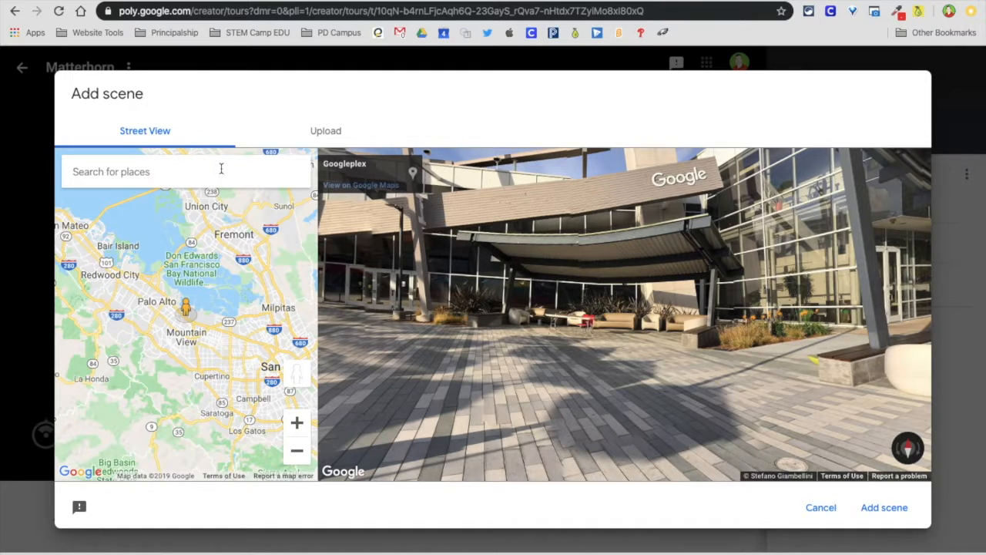
Step: Find Matterhorn, Switzerland in Street View as the location for the new scene
{"action": "type", "text": "Matterhorn"}
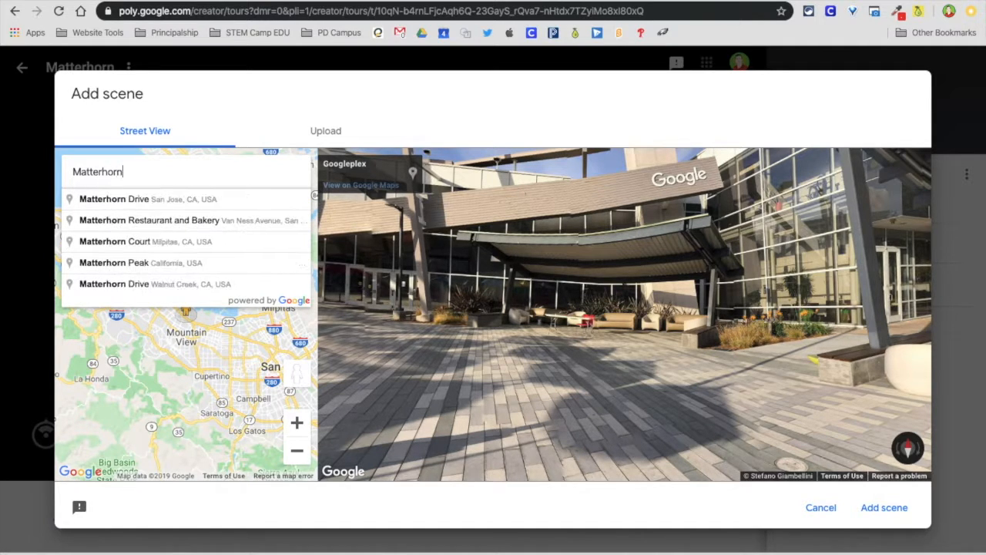
{"action": "type", "text": ", Swi"}
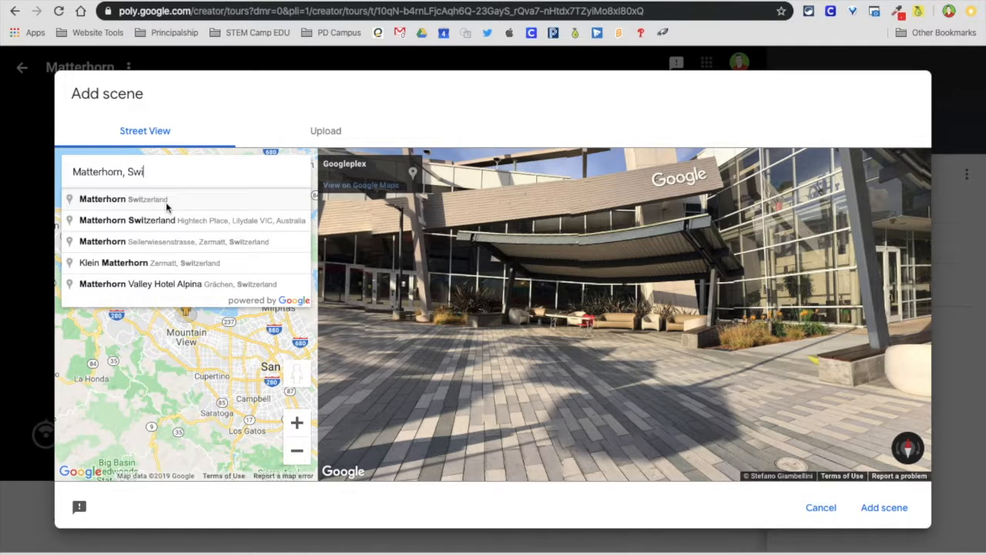
{"action": "left_click", "coordinate": [161, 202]}
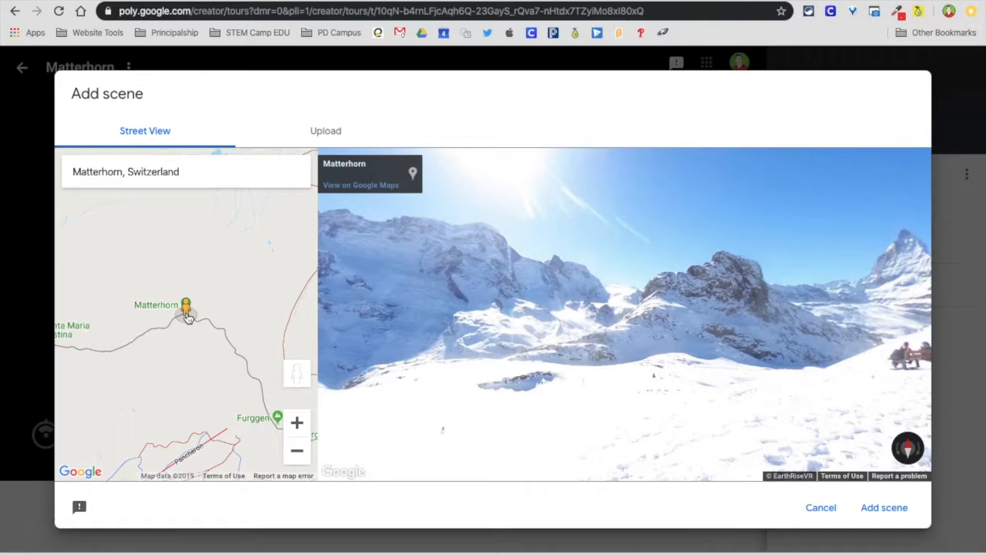
Step: Move the Street View figure just north of the Matterhorn marker, look around the Matterhorn Glacier panorama, and add it as a scene
{"action": "left_click_drag", "start_coordinate": [599, 341], "coordinate": [720, 383]}
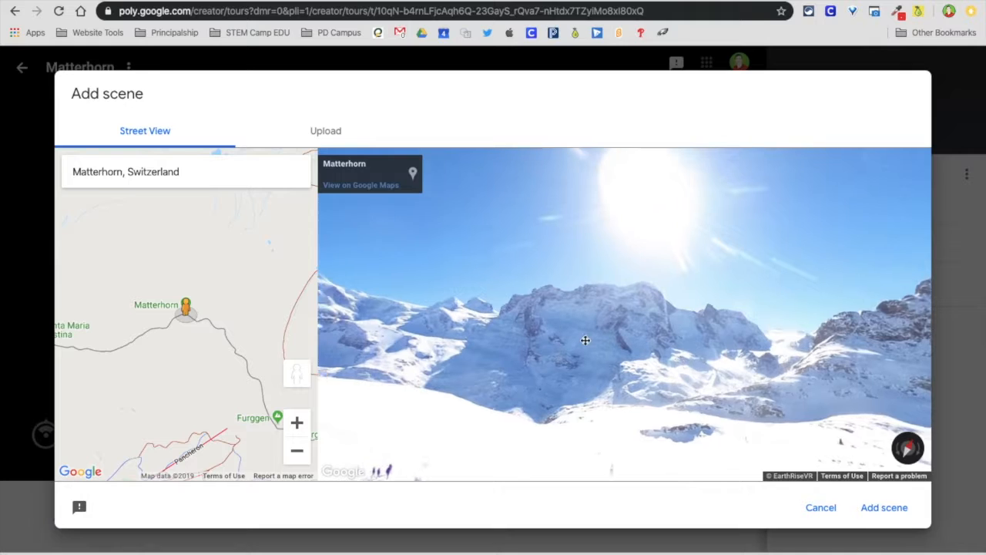
{"action": "left_click_drag", "start_coordinate": [568, 333], "coordinate": [653, 349]}
{"action": "mouse_move", "coordinate": [186, 308]}
{"action": "left_mouse_down"}
{"action": "mouse_move", "coordinate": [185, 286]}
{"action": "mouse_move", "coordinate": [190, 296]}
{"action": "mouse_move", "coordinate": [170, 328]}
{"action": "mouse_move", "coordinate": [136, 354]}
{"action": "mouse_move", "coordinate": [189, 279]}
{"action": "left_mouse_up"}
{"action": "mouse_move", "coordinate": [297, 373]}
{"action": "left_mouse_down"}
{"action": "mouse_move", "coordinate": [295, 383]}
{"action": "mouse_move", "coordinate": [177, 273]}
{"action": "mouse_move", "coordinate": [185, 275]}
{"action": "left_mouse_up"}
{"action": "left_click_drag", "start_coordinate": [611, 369], "coordinate": [738, 335]}
{"action": "left_click_drag", "start_coordinate": [478, 323], "coordinate": [659, 328]}
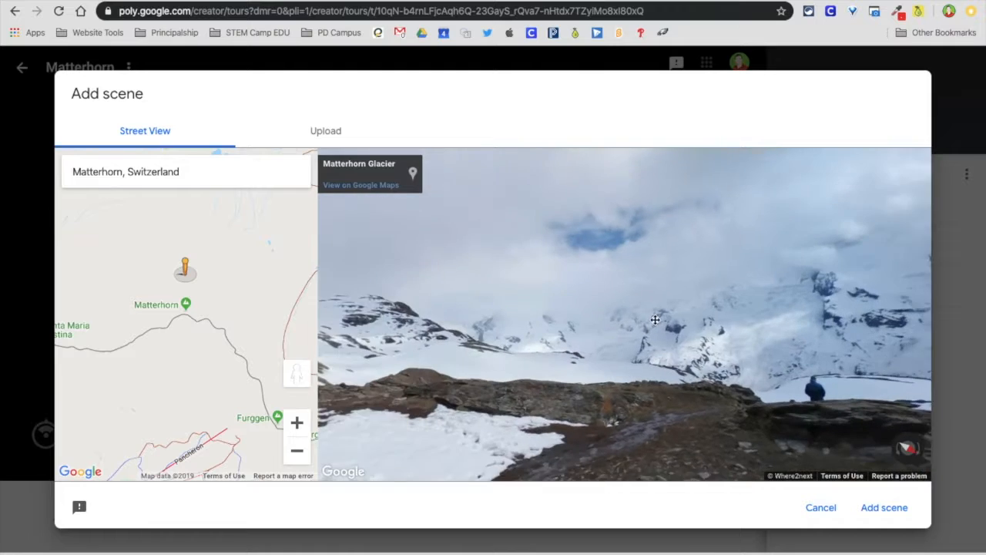
{"action": "left_click_drag", "start_coordinate": [466, 310], "coordinate": [703, 235]}
{"action": "left_click_drag", "start_coordinate": [568, 248], "coordinate": [584, 341]}
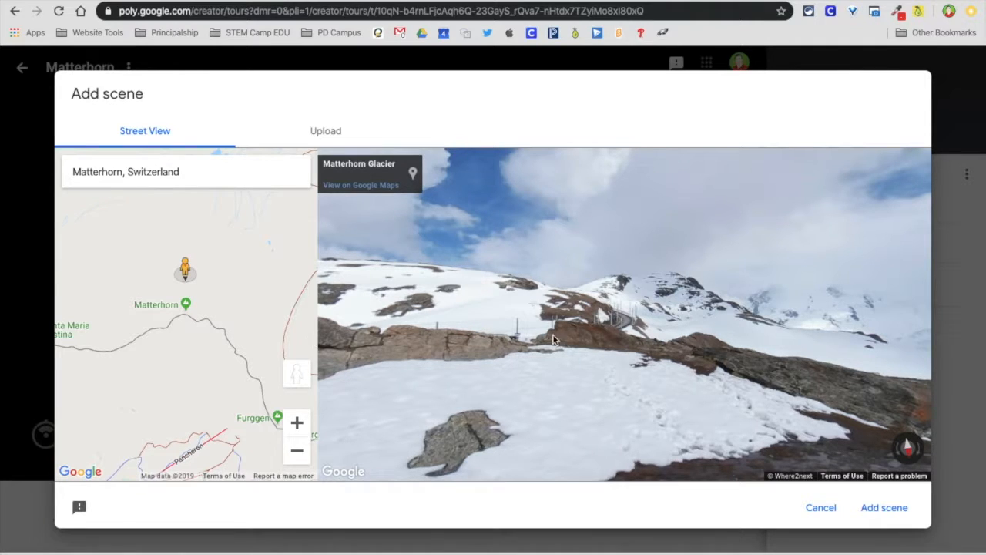
{"action": "left_click", "coordinate": [885, 508]}
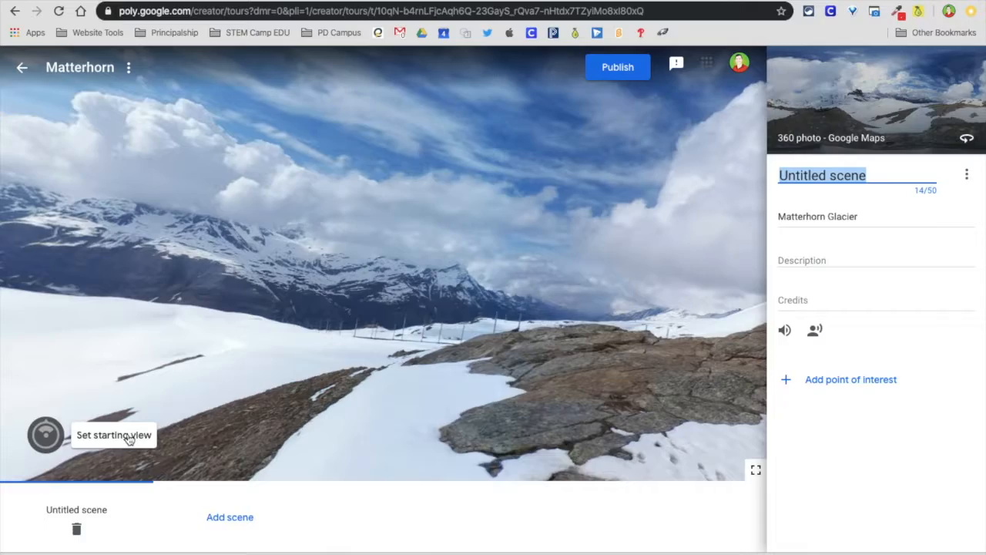
Step: Set the scene's starting view to face the snowy mountain range with the rocky outcrop in front, and save it
{"action": "left_click", "coordinate": [129, 436]}
{"action": "left_click_drag", "start_coordinate": [277, 308], "coordinate": [531, 302]}
{"action": "left_click_drag", "start_coordinate": [338, 309], "coordinate": [571, 317]}
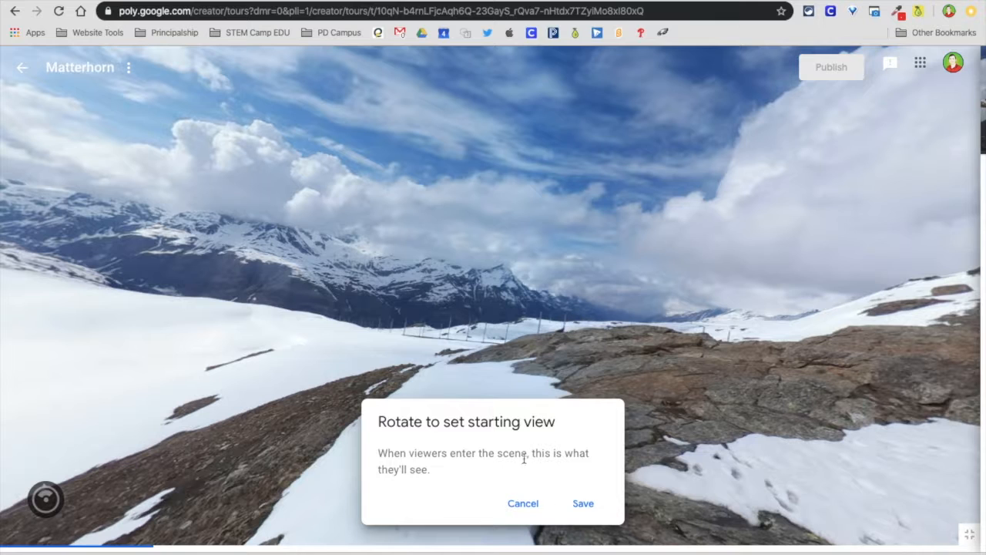
{"action": "left_click", "coordinate": [583, 503]}
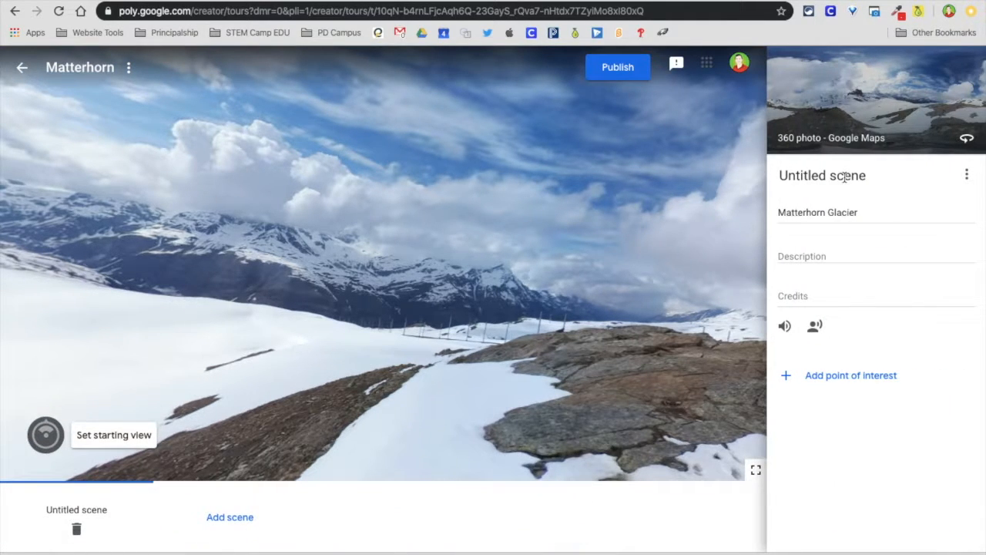
Step: Check the headings in the research guide and title the scene "Type of Landform"
{"action": "left_click", "coordinate": [846, 178]}
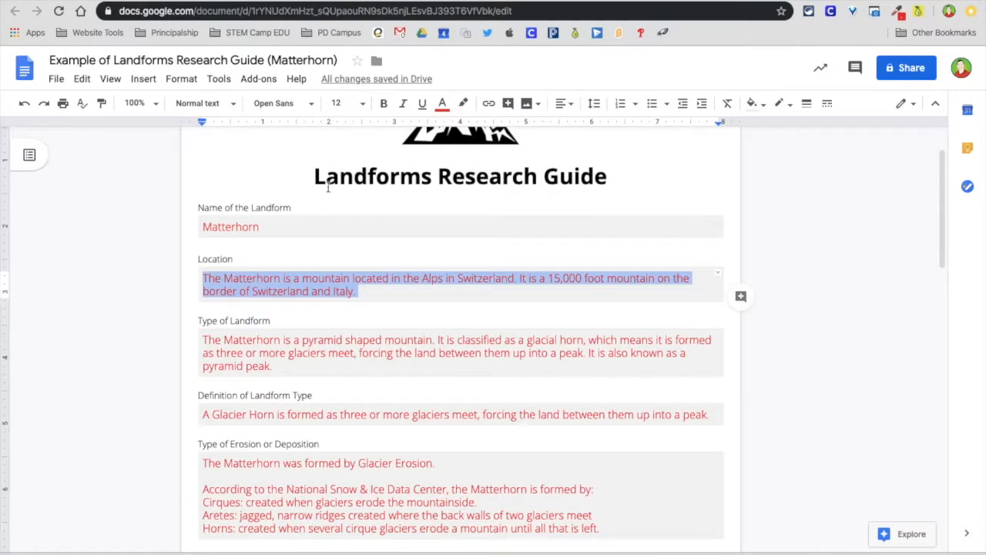
{"action": "scroll", "coordinate": [320, 271], "scroll_direction": "down", "scroll_amount": 2}
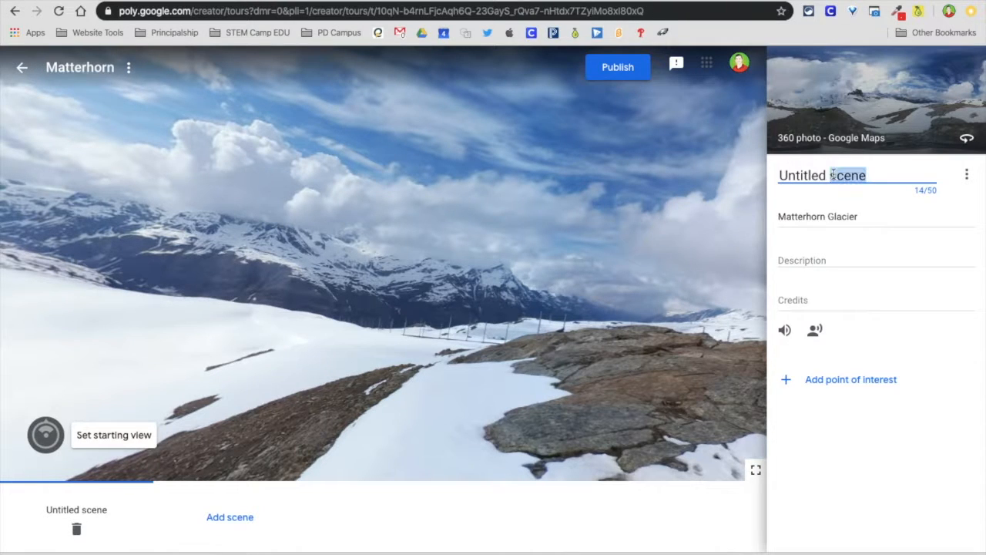
{"action": "triple_click", "coordinate": [832, 175]}
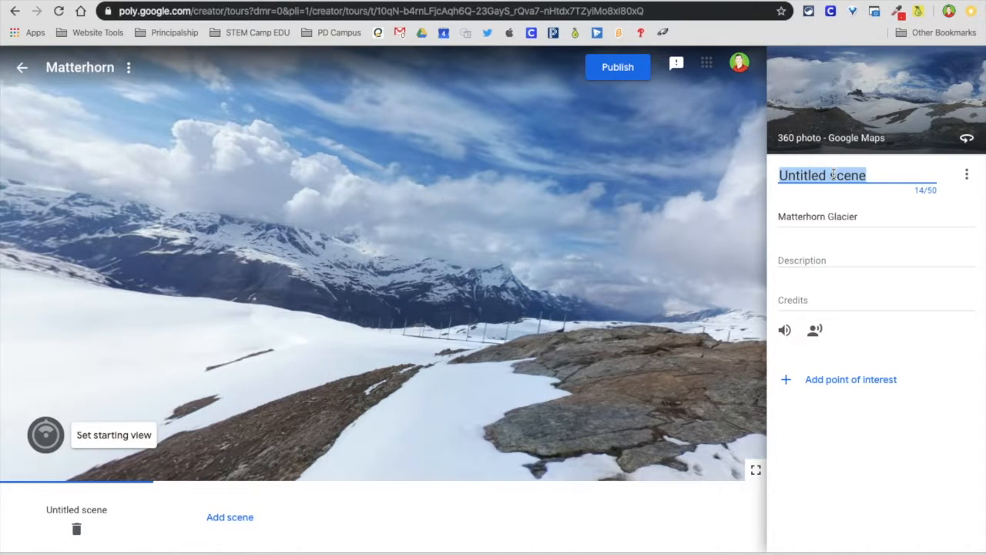
{"action": "type", "text": "Type of Land"}
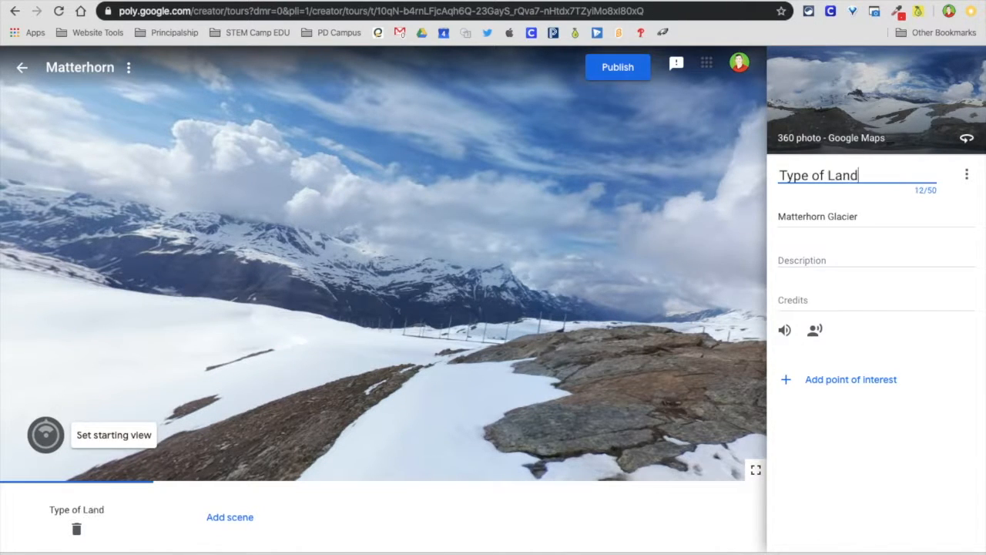
{"action": "type", "text": "form"}
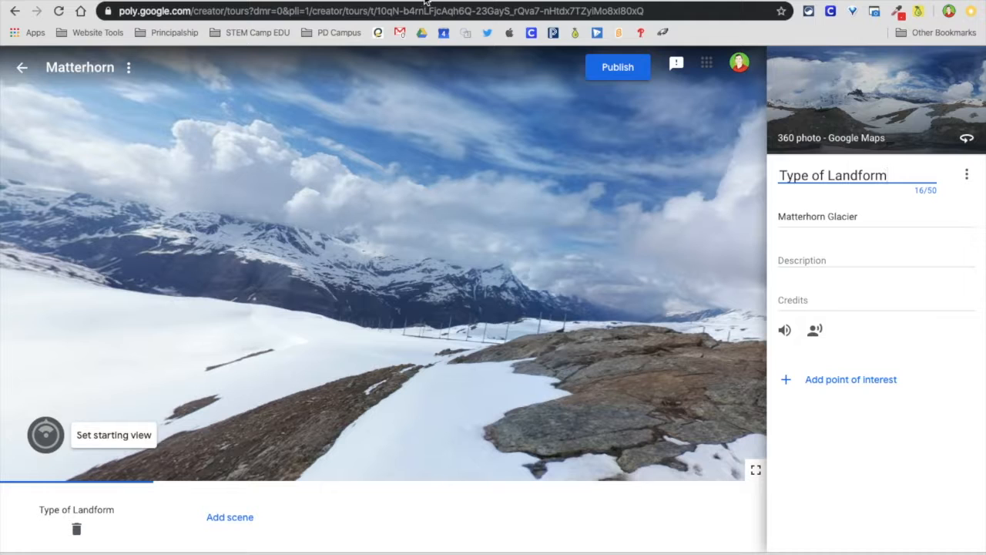
Step: Copy the Type of Landform paragraph from the research guide into the scene's description in the tour
{"action": "left_click", "coordinate": [809, 263]}
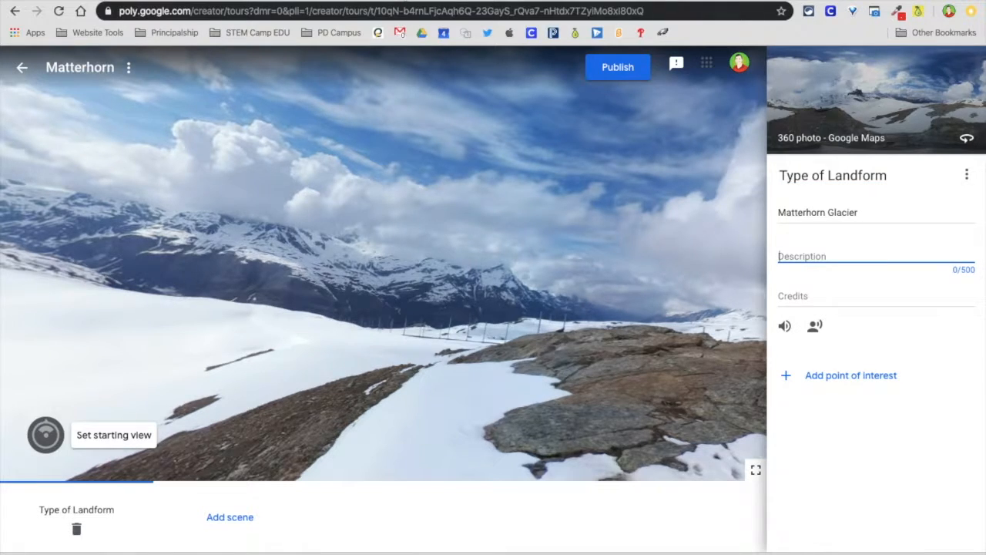
{"action": "left_click", "coordinate": [308, 2]}
{"action": "left_click", "coordinate": [321, 291]}
{"action": "left_click_drag", "start_coordinate": [290, 305], "coordinate": [198, 277]}
{"action": "key", "text": "super+c"}
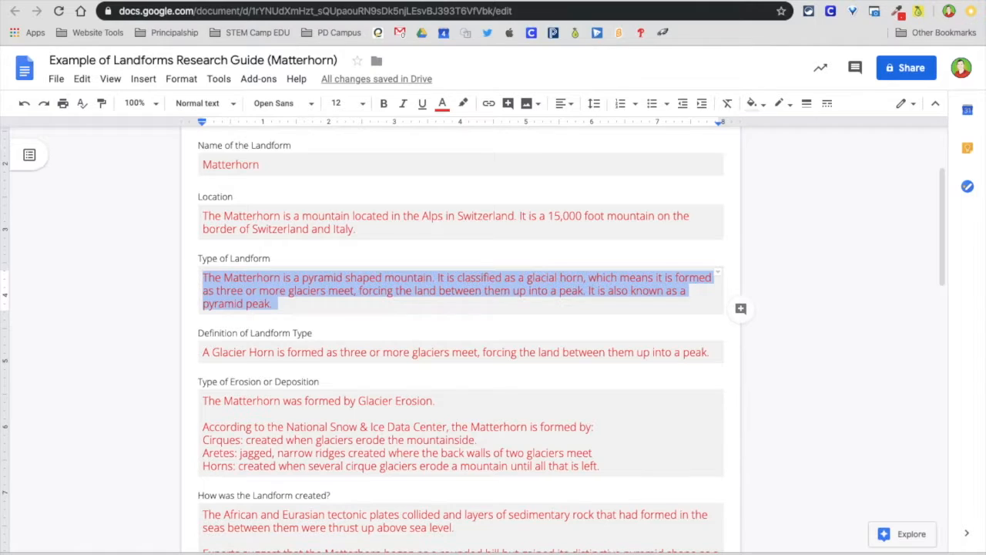
{"action": "left_click", "coordinate": [193, 1]}
{"action": "key", "text": "super+v"}
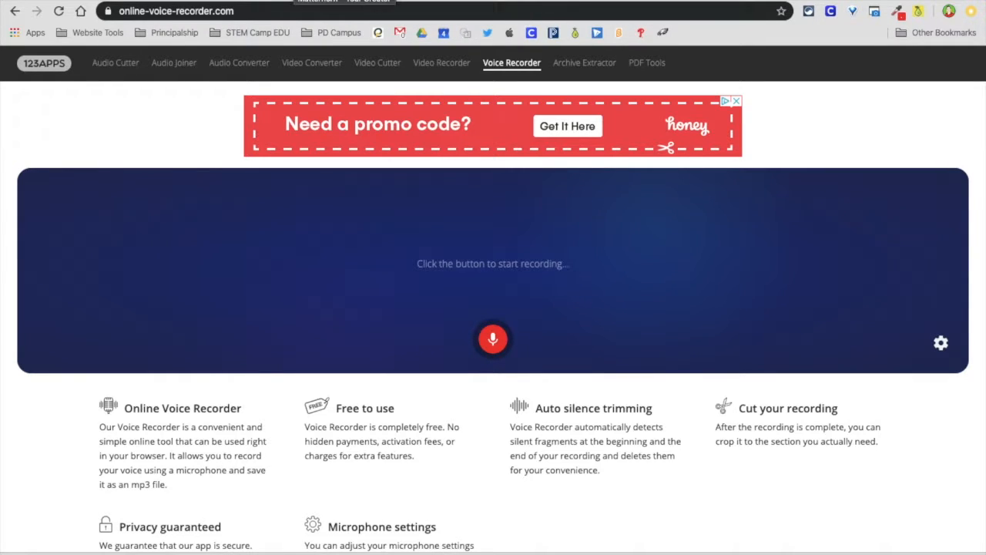
{"action": "left_click", "coordinate": [344, 0]}
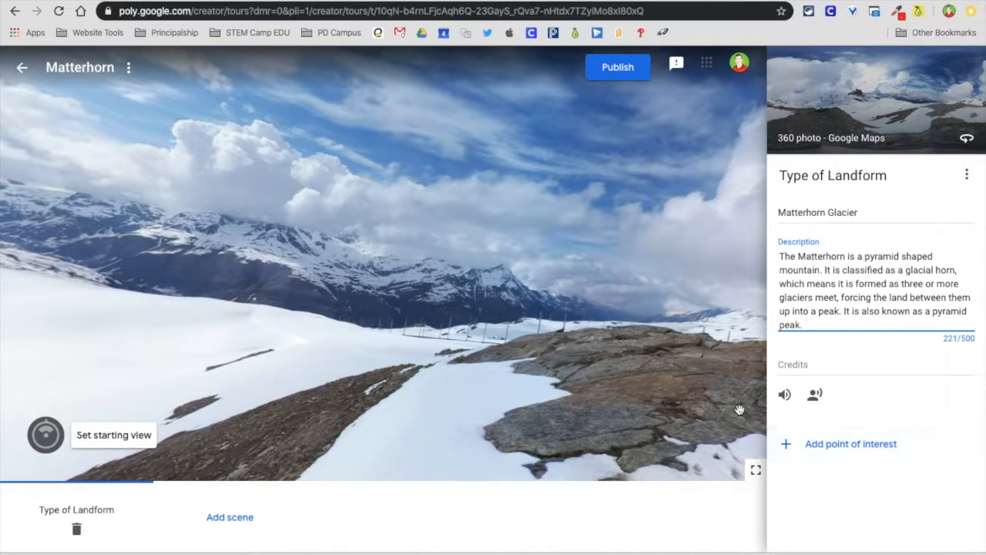
Step: Copy the Definition of Landform Type sentence from the research guide and return to the tour
{"action": "left_click", "coordinate": [293, 1]}
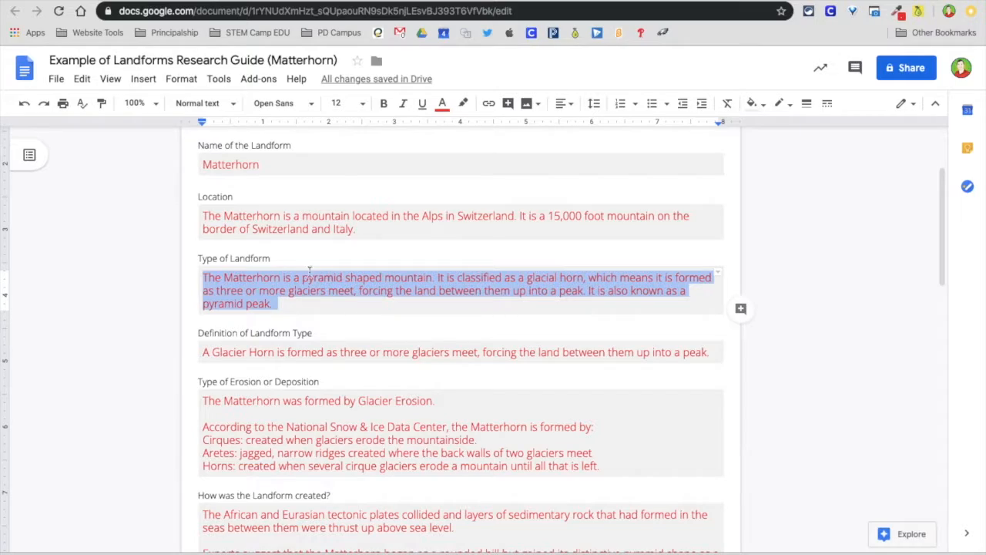
{"action": "left_click", "coordinate": [154, 0]}
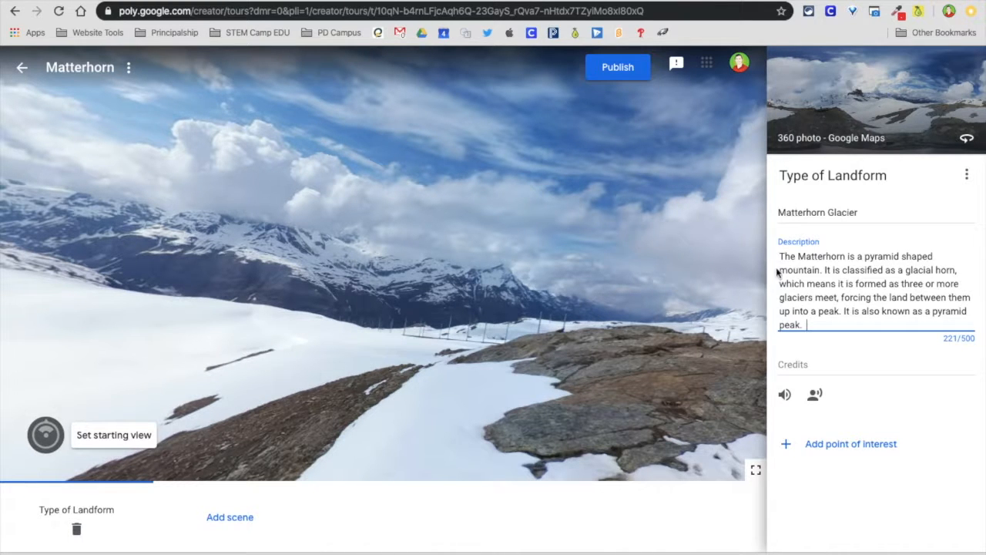
{"action": "left_click", "coordinate": [441, 2]}
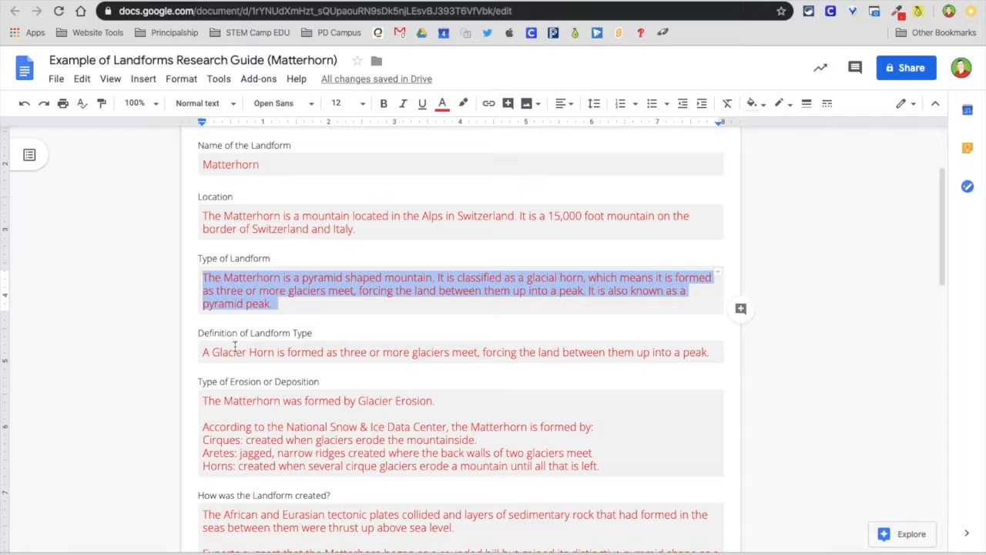
{"action": "triple_click", "coordinate": [232, 351]}
{"action": "key", "text": "ctrl+c"}
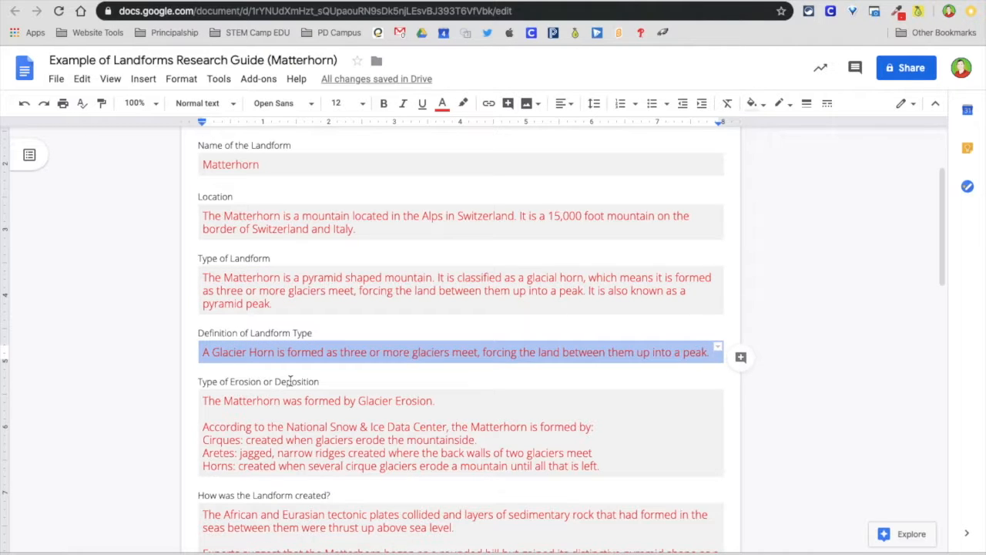
{"action": "left_click", "coordinate": [293, 3]}
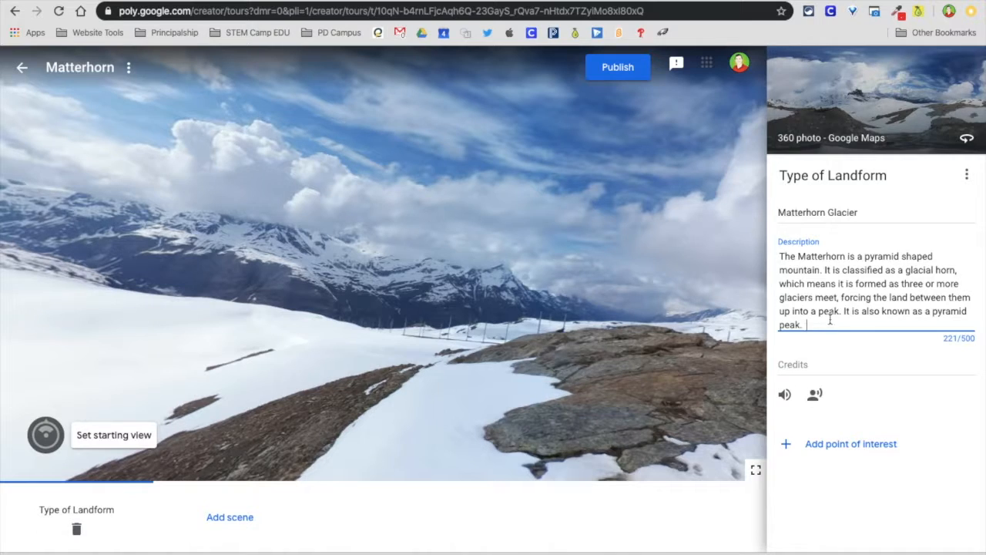
Step: Add a point of interest to the scene and place it on top of the dark rocky outcrop
{"action": "left_click_drag", "start_coordinate": [414, 355], "coordinate": [359, 274]}
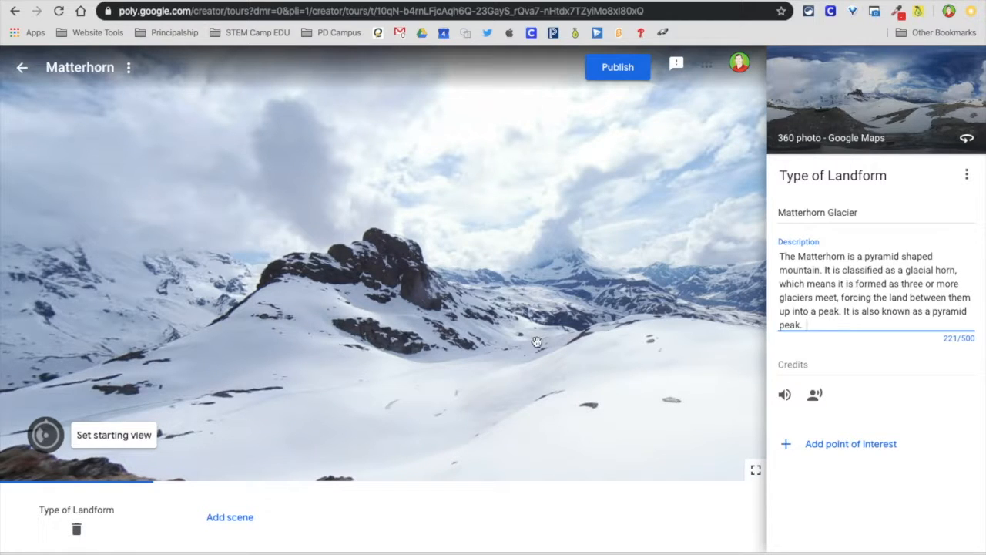
{"action": "left_click", "coordinate": [789, 446]}
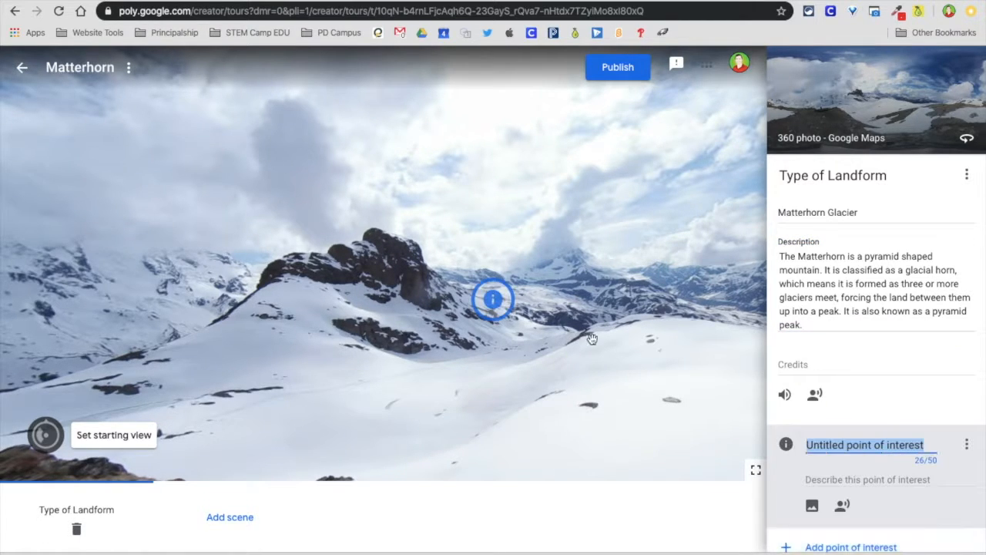
{"action": "left_click_drag", "start_coordinate": [505, 311], "coordinate": [389, 258]}
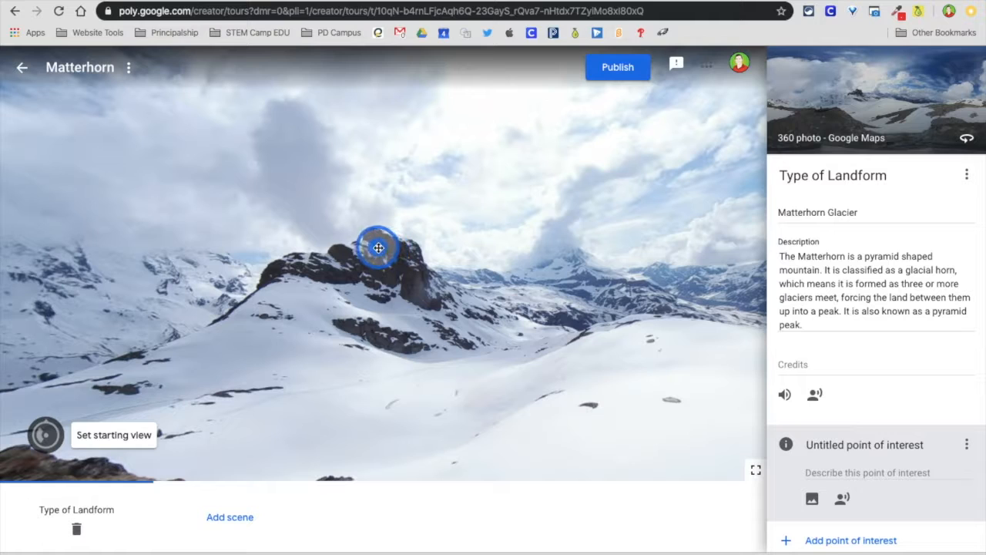
Step: Title the point of interest "Glacier Horn" and paste the copied landform definition as its description
{"action": "left_click", "coordinate": [865, 441]}
{"action": "double_click", "coordinate": [865, 441]}
{"action": "triple_click", "coordinate": [864, 441]}
{"action": "type", "text": "G"}
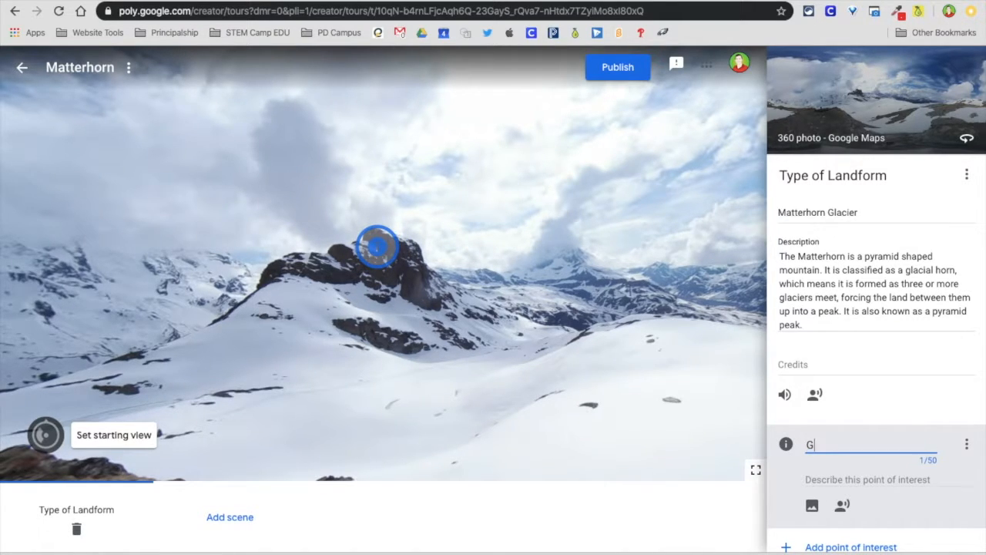
{"action": "type", "text": "lacier Horn"}
{"action": "left_click", "coordinate": [905, 486]}
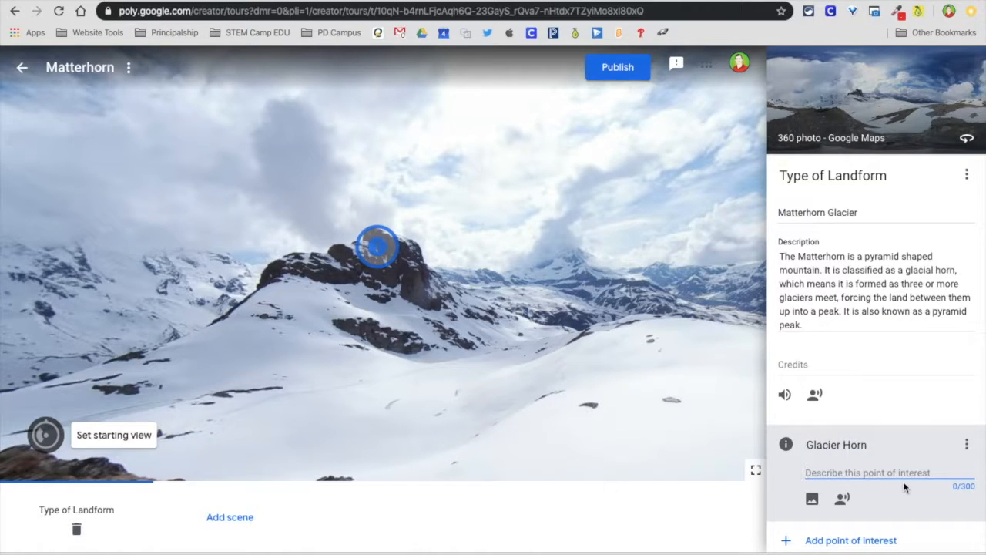
{"action": "key", "text": "ctrl+v"}
{"action": "key", "text": "BackSpace"}
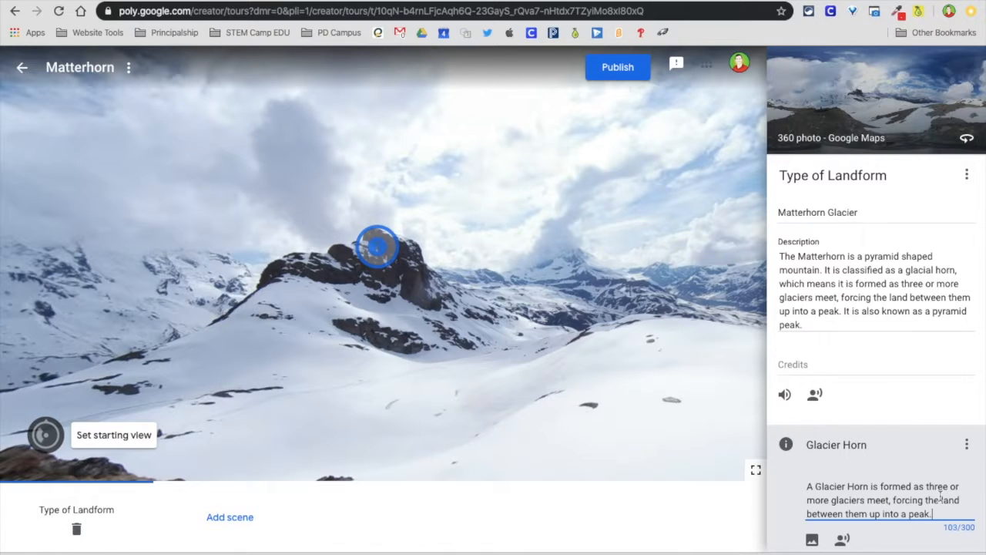
{"action": "left_click", "coordinate": [704, 419]}
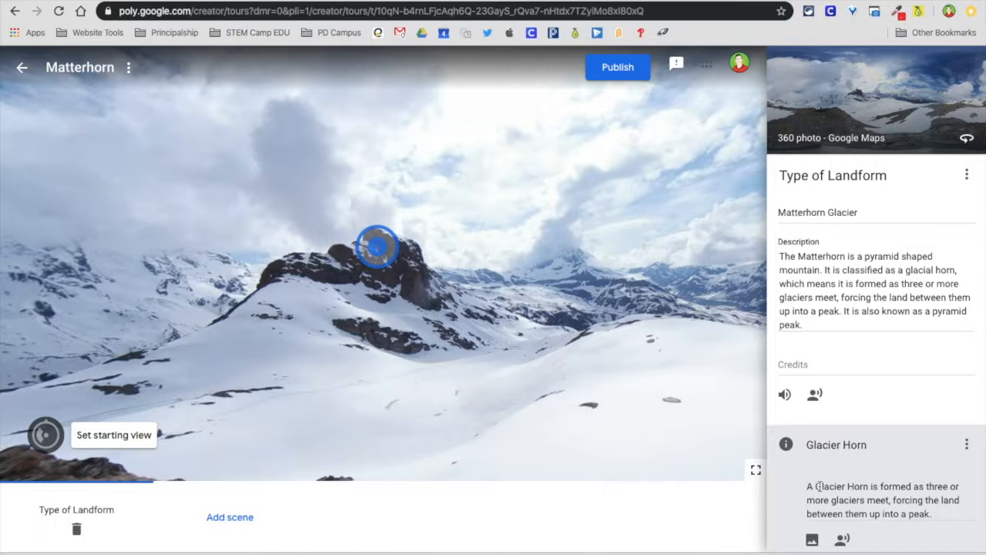
Step: Browse the Matterhorn photos on Unsplash and download the portrait shot of the sunlit peak against a purple sky
{"action": "scroll", "coordinate": [819, 486], "scroll_direction": "down", "scroll_amount": 1}
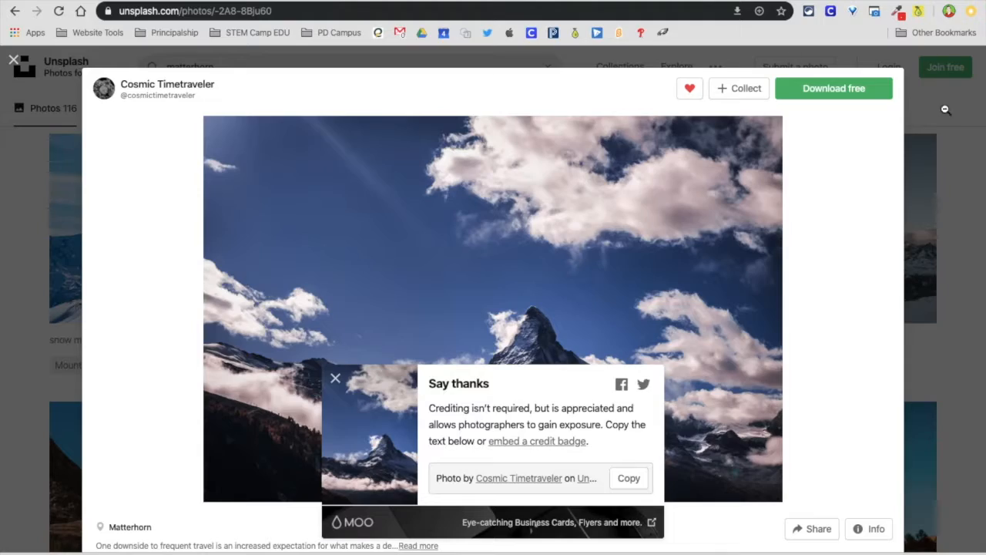
{"action": "left_click", "coordinate": [961, 245]}
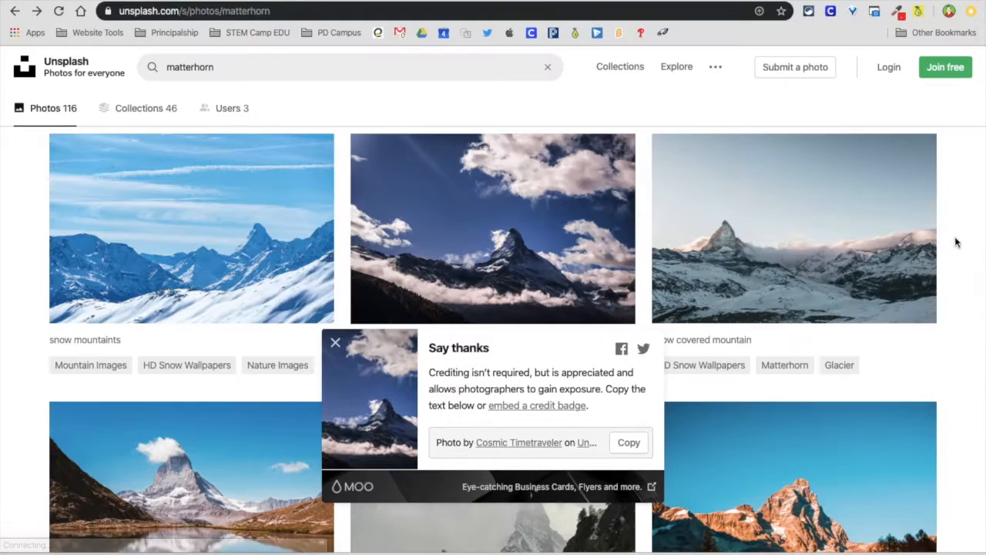
{"action": "scroll", "coordinate": [540, 231], "scroll_direction": "down", "scroll_amount": 3}
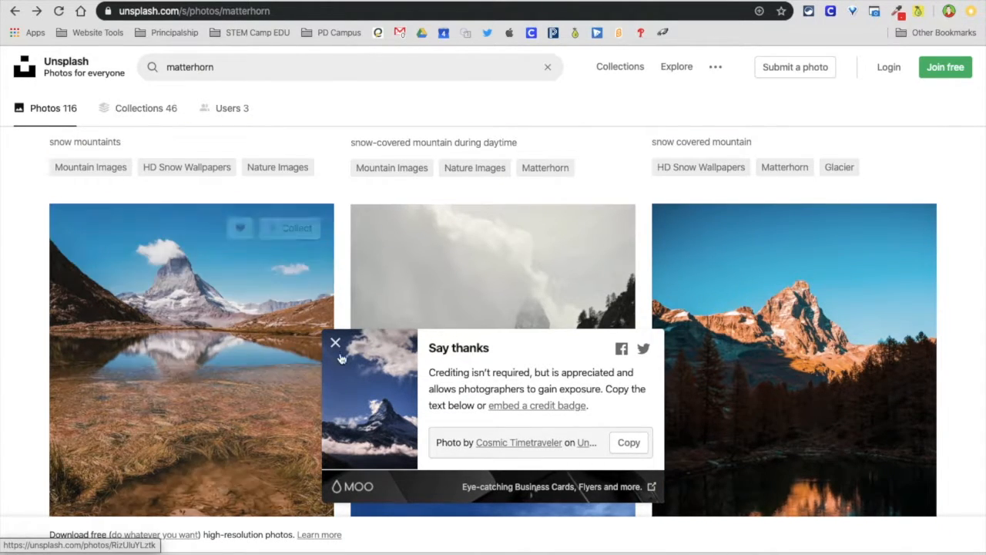
{"action": "left_click", "coordinate": [336, 346]}
{"action": "scroll", "coordinate": [524, 352], "scroll_direction": "down", "scroll_amount": 5}
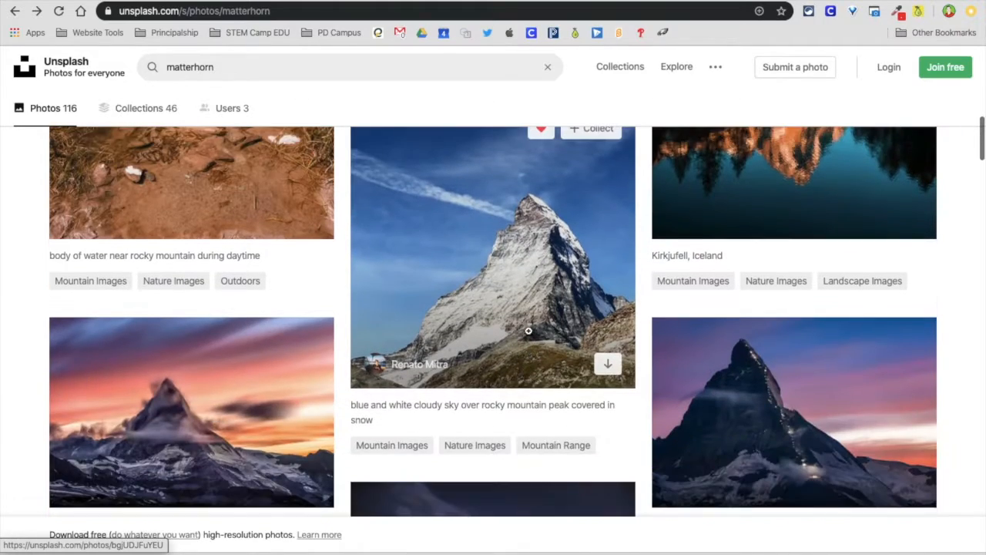
{"action": "scroll", "coordinate": [562, 364], "scroll_direction": "down", "scroll_amount": 1}
{"action": "scroll", "coordinate": [562, 366], "scroll_direction": "down", "scroll_amount": 4}
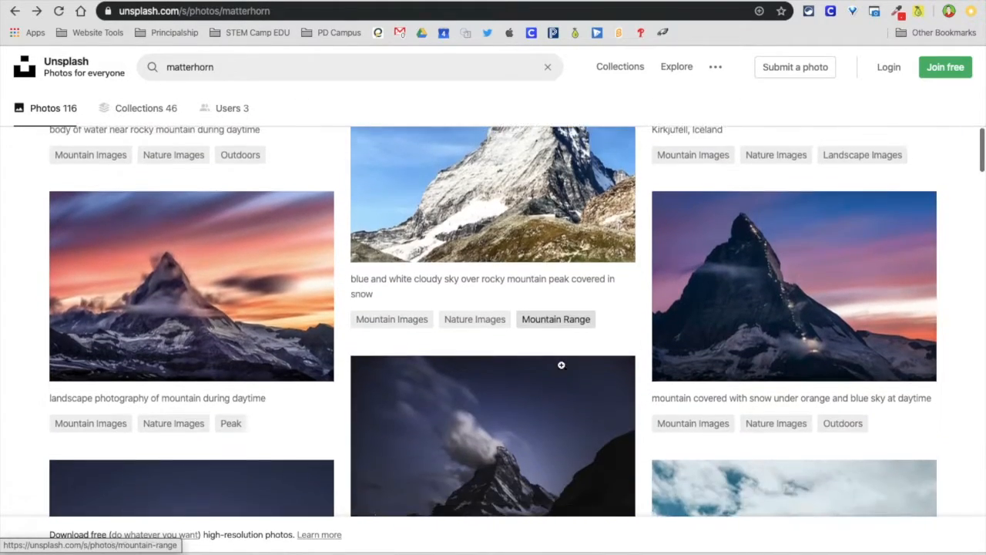
{"action": "scroll", "coordinate": [563, 366], "scroll_direction": "down", "scroll_amount": 2}
{"action": "left_click", "coordinate": [201, 260]}
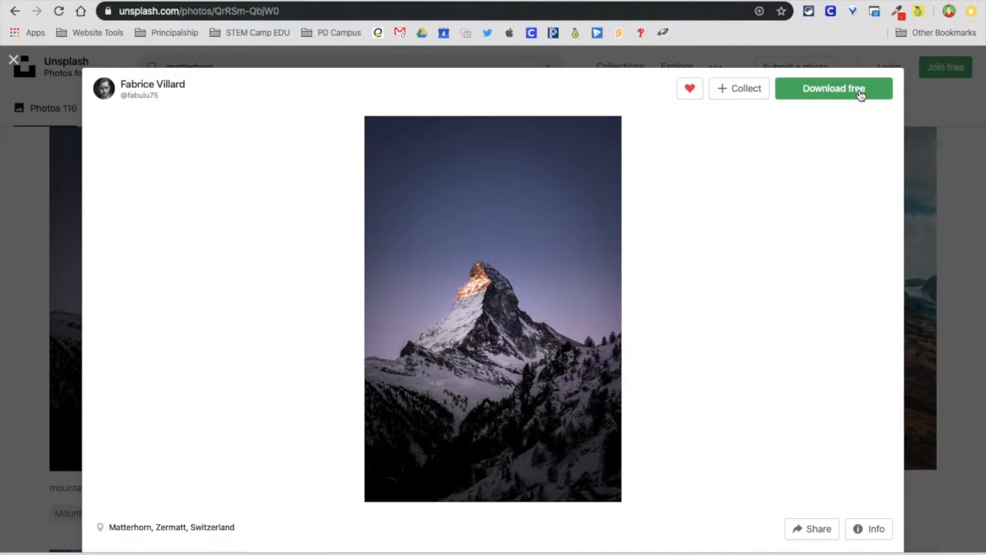
{"action": "left_click", "coordinate": [858, 94]}
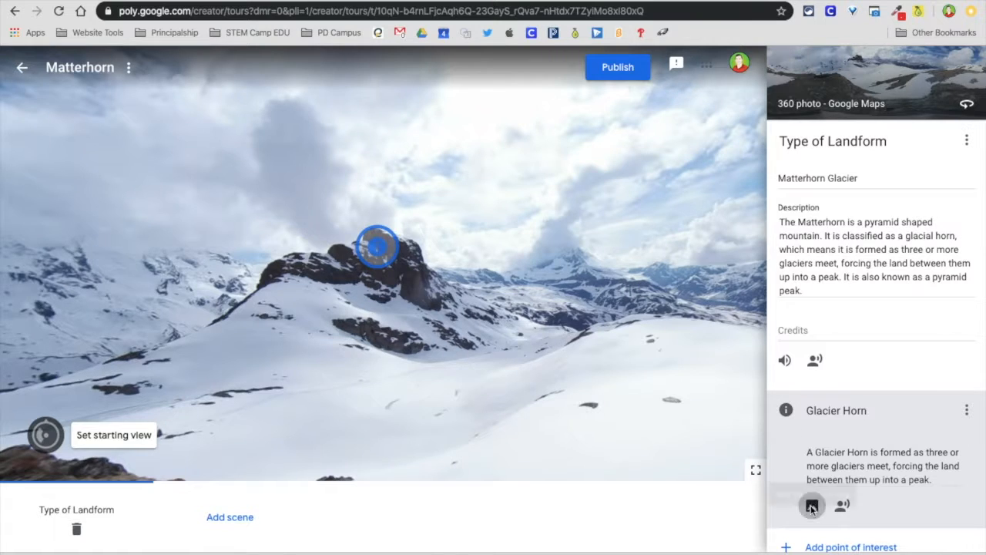
Step: Add the downloaded Matterhorn photo as an image overlay to the Glacier Horn point of interest
{"action": "left_click", "coordinate": [813, 509]}
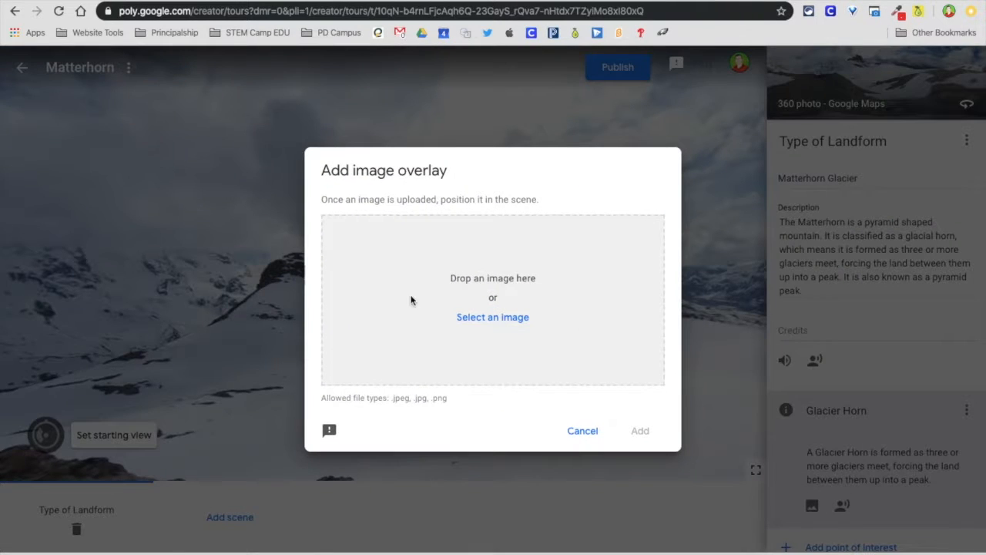
{"action": "left_click_drag", "start_coordinate": [366, 429], "coordinate": [498, 331]}
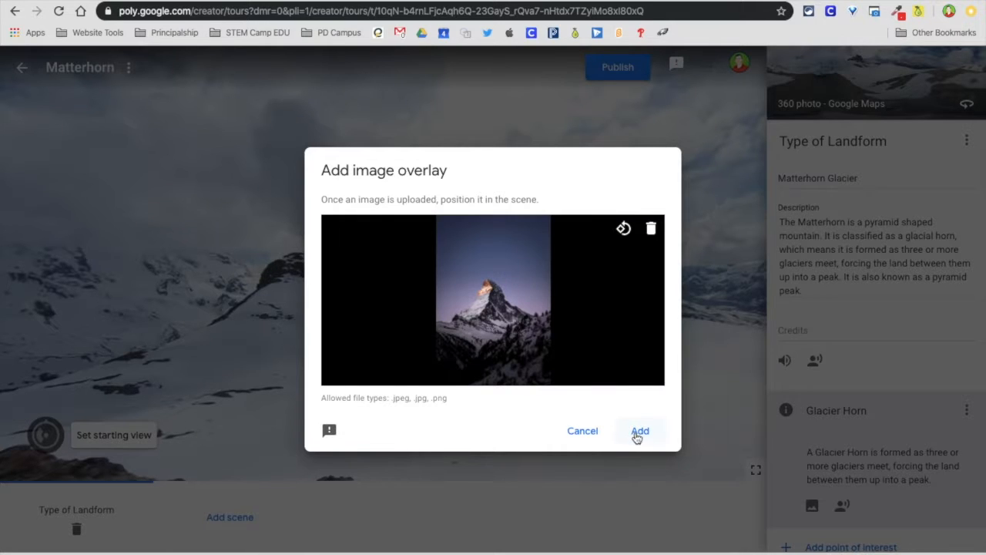
{"action": "left_click", "coordinate": [637, 435]}
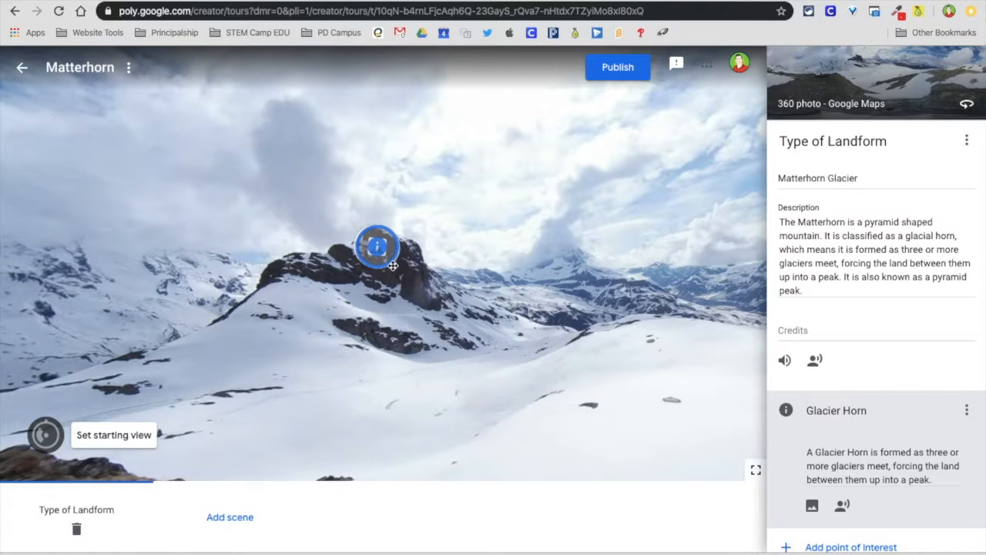
Step: Shrink the Matterhorn photo overlay to a small portrait picture and position it over the rocky outcrop
{"action": "left_click", "coordinate": [380, 245]}
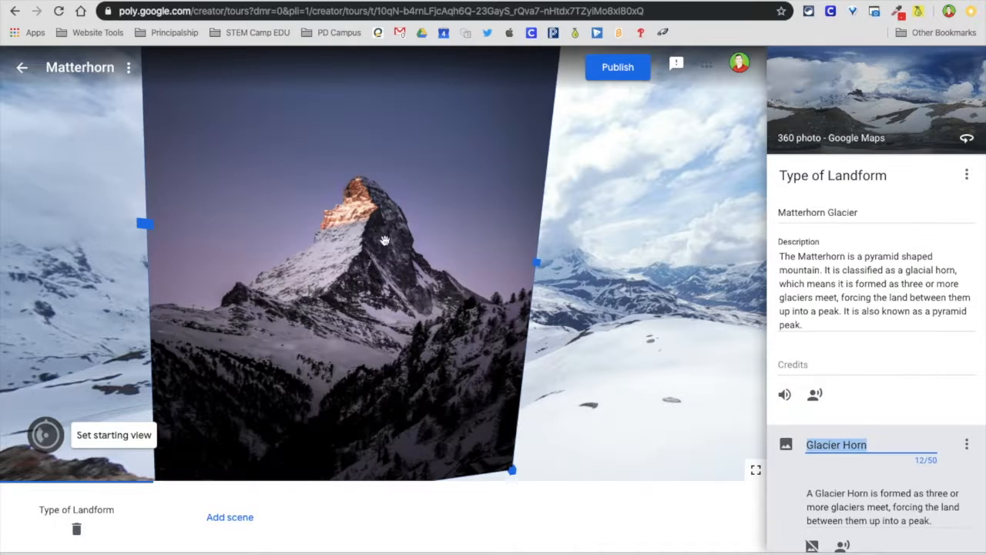
{"action": "left_click_drag", "start_coordinate": [512, 471], "coordinate": [403, 303]}
{"action": "mouse_move", "coordinate": [370, 271]}
{"action": "left_mouse_down"}
{"action": "mouse_move", "coordinate": [450, 244]}
{"action": "mouse_move", "coordinate": [396, 247]}
{"action": "mouse_move", "coordinate": [379, 262]}
{"action": "left_mouse_up"}
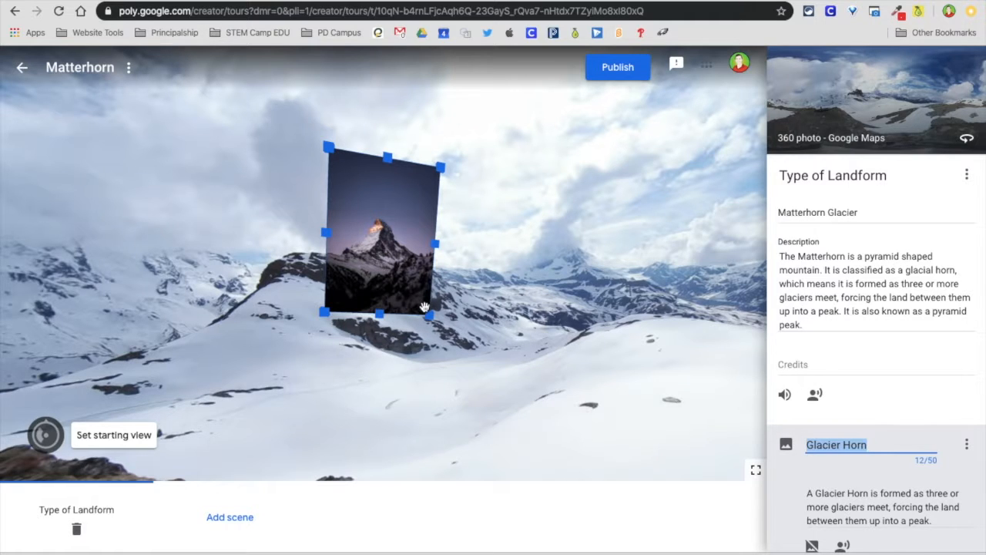
{"action": "left_click", "coordinate": [878, 501]}
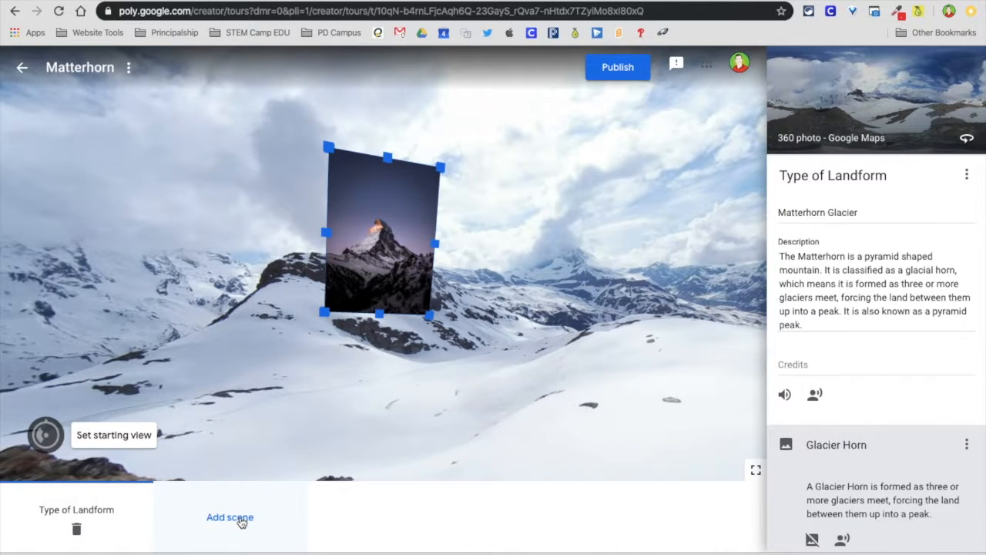
Step: Start a new Street View scene at Matterhorn, Switzerland and move the figure just southwest of the Matterhorn marker
{"action": "left_click", "coordinate": [241, 523]}
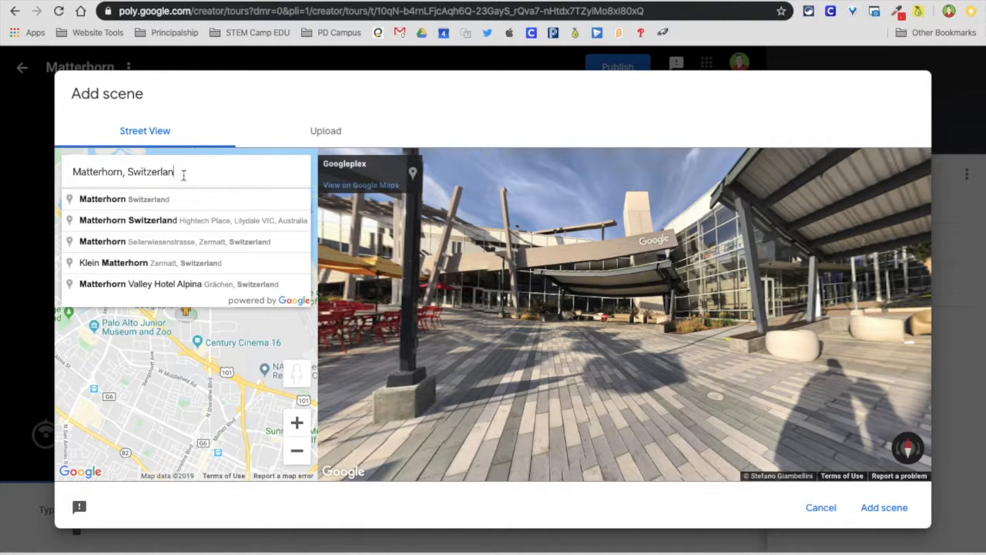
{"action": "left_click", "coordinate": [154, 203]}
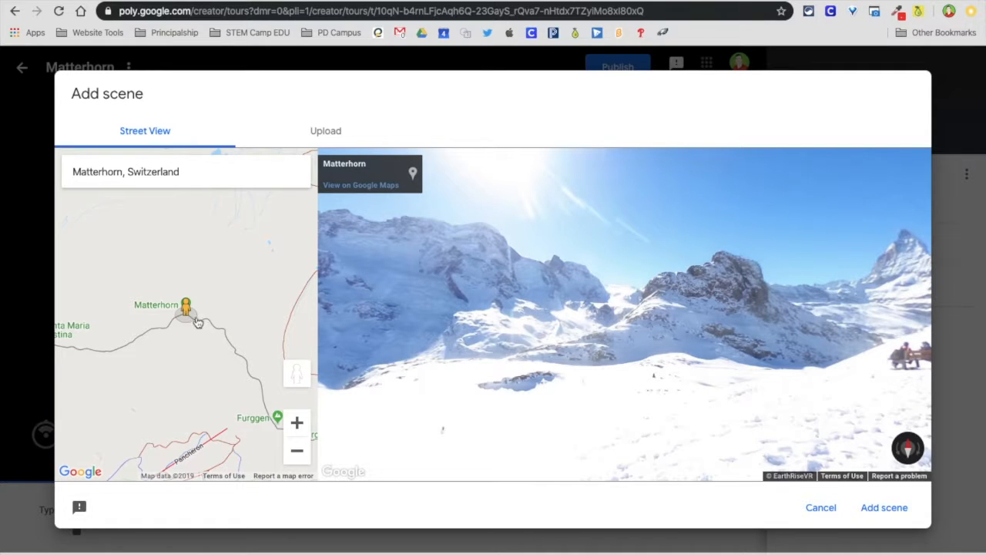
{"action": "left_click_drag", "start_coordinate": [187, 316], "coordinate": [154, 334]}
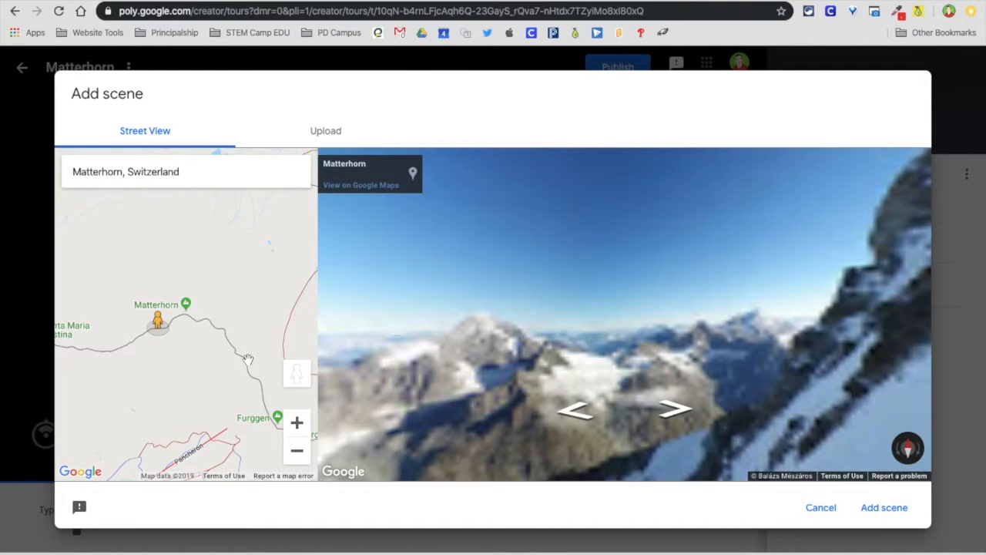
Step: Advance along the Street View path near the Matterhorn and look around the snowy slope and rock face
{"action": "left_click", "coordinate": [678, 413]}
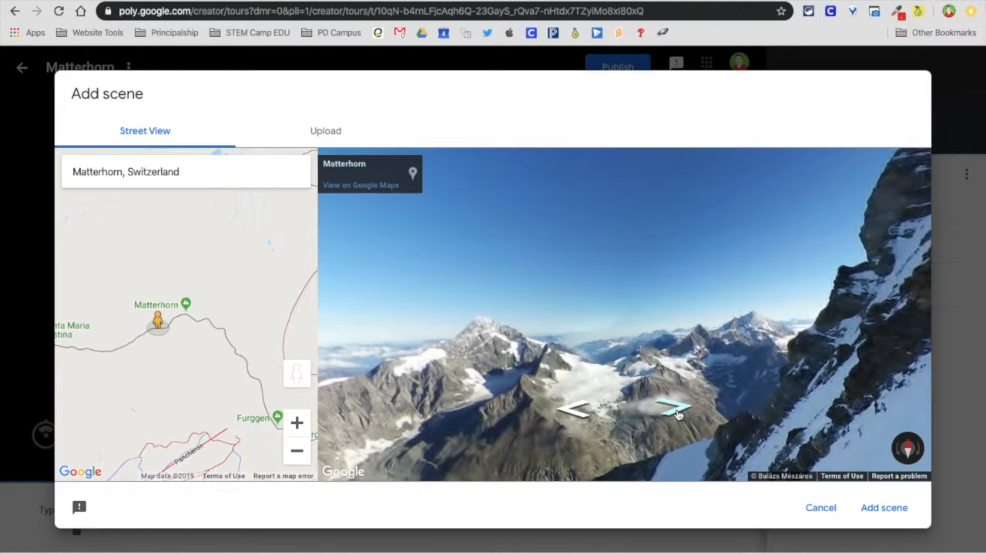
{"action": "left_click", "coordinate": [678, 414]}
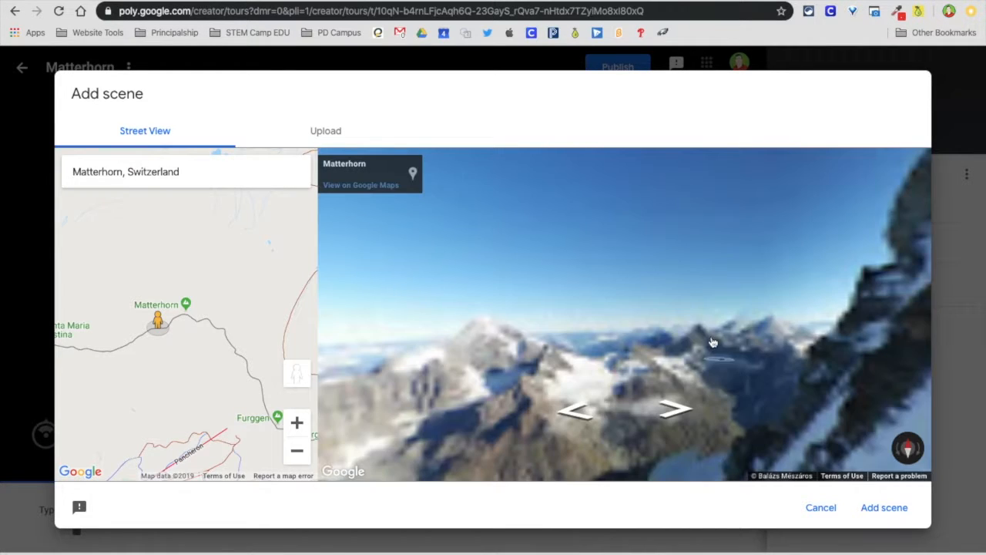
{"action": "left_click_drag", "start_coordinate": [656, 336], "coordinate": [609, 270]}
{"action": "left_click_drag", "start_coordinate": [668, 352], "coordinate": [519, 219]}
{"action": "left_click_drag", "start_coordinate": [588, 266], "coordinate": [651, 300]}
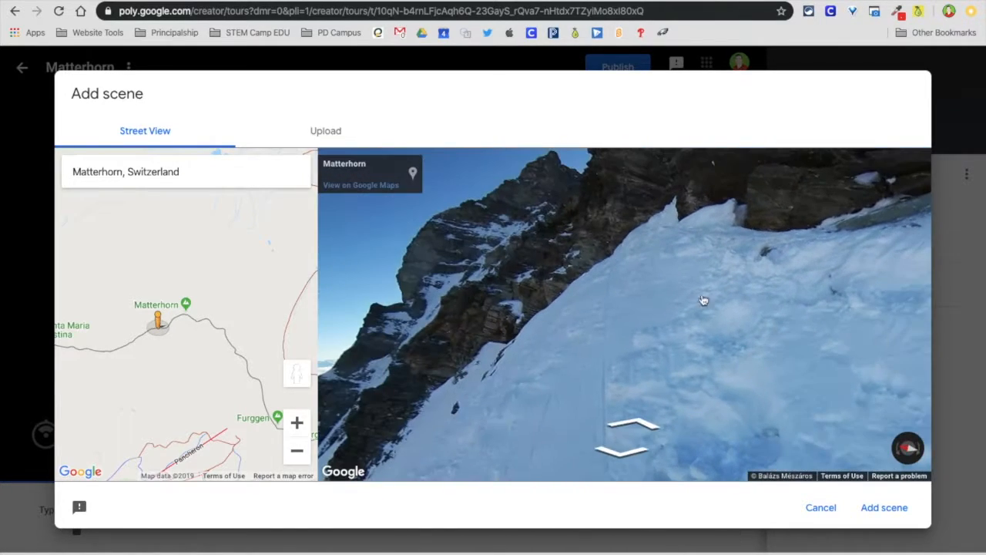
{"action": "left_click_drag", "start_coordinate": [725, 301], "coordinate": [737, 245]}
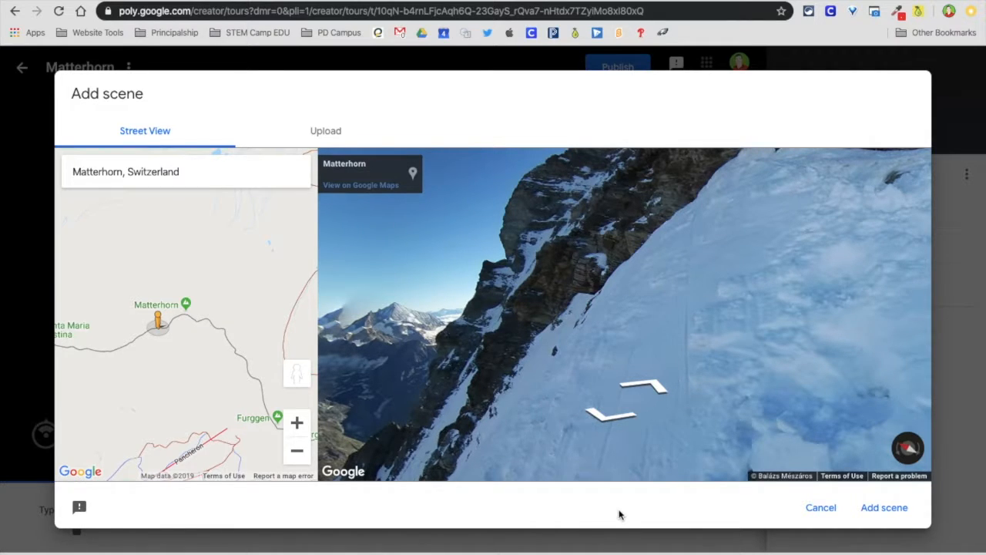
Step: Look around the finished tour's Type of Landform scene and open its description card
{"action": "mouse_move", "coordinate": [742, 1]}
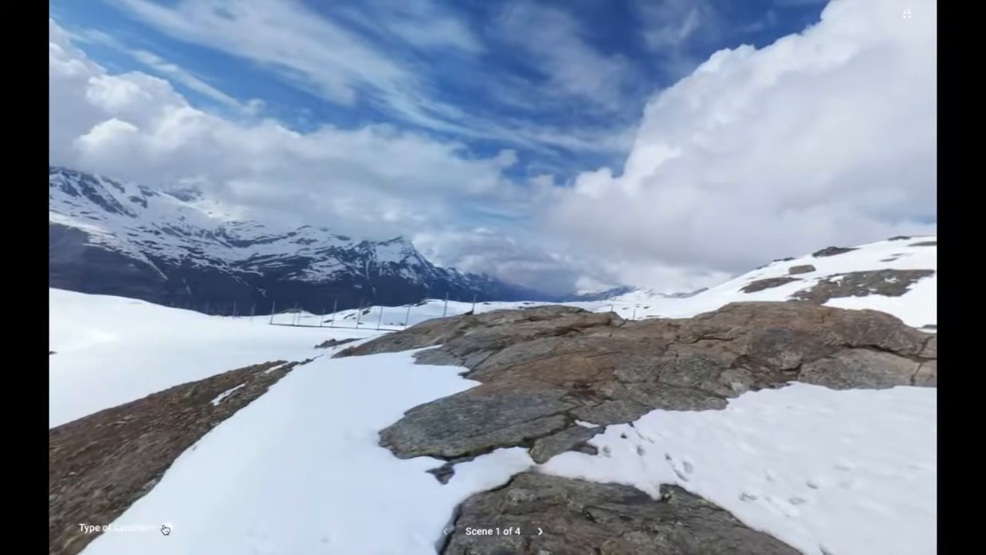
{"action": "left_click_drag", "start_coordinate": [388, 390], "coordinate": [289, 312]}
{"action": "left_click", "coordinate": [159, 513]}
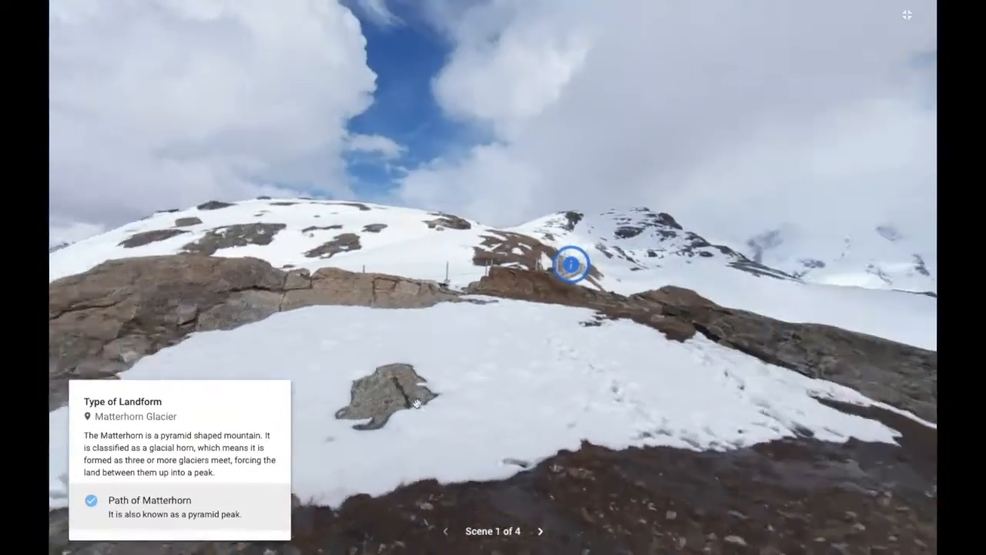
Step: Go to the Type of Erosion scene, turn toward the Matterhorn and open The Matterhorn photo point of interest
{"action": "left_click", "coordinate": [540, 531]}
{"action": "left_click_drag", "start_coordinate": [504, 395], "coordinate": [625, 363]}
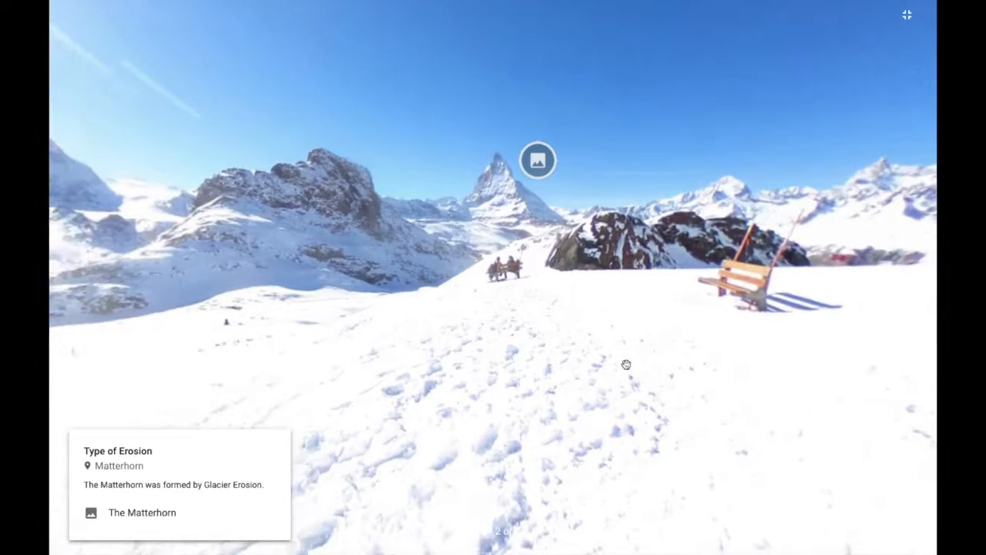
{"action": "left_click", "coordinate": [539, 159]}
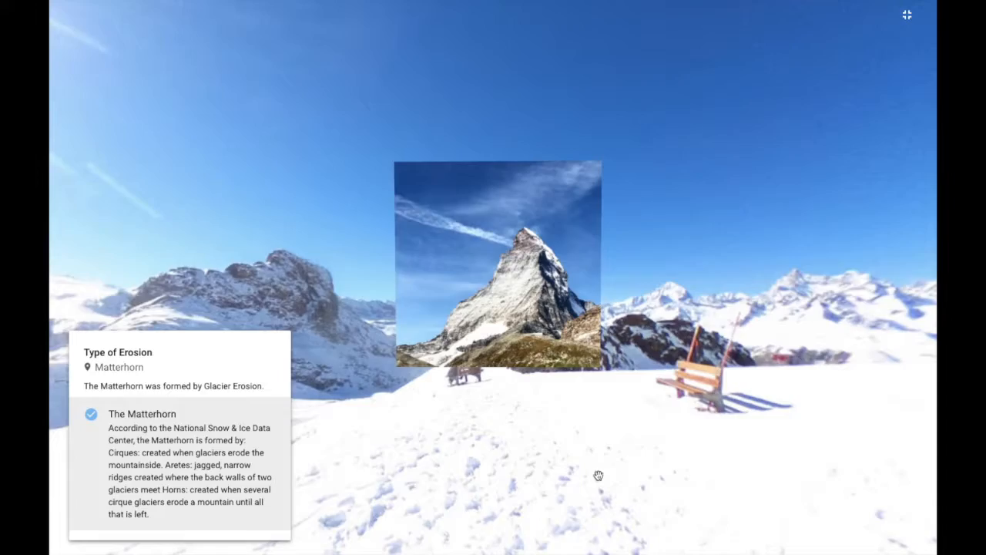
Step: Go to the How was it formed? scene, open the point of interest at the peak and look around the panorama
{"action": "left_click", "coordinate": [541, 531]}
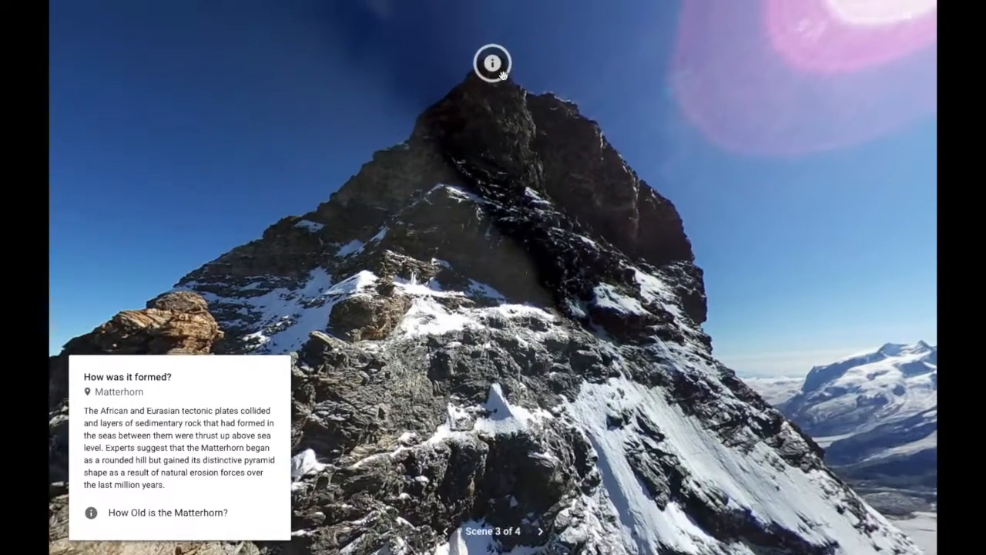
{"action": "left_click", "coordinate": [500, 74]}
{"action": "left_click_drag", "start_coordinate": [485, 420], "coordinate": [499, 173]}
{"action": "left_click_drag", "start_coordinate": [709, 331], "coordinate": [418, 362]}
{"action": "left_click_drag", "start_coordinate": [534, 497], "coordinate": [535, 397]}
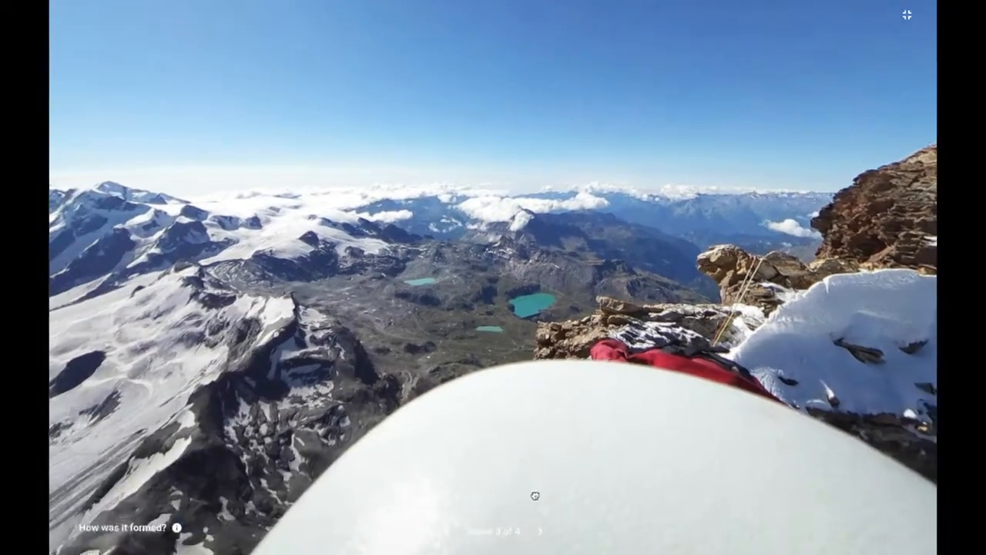
Step: Go to the Interesting Facts scene and open its points of interest, including Disney Matterhorn Bobsled Coaster and Largest Snow Igloo
{"action": "left_click", "coordinate": [538, 530]}
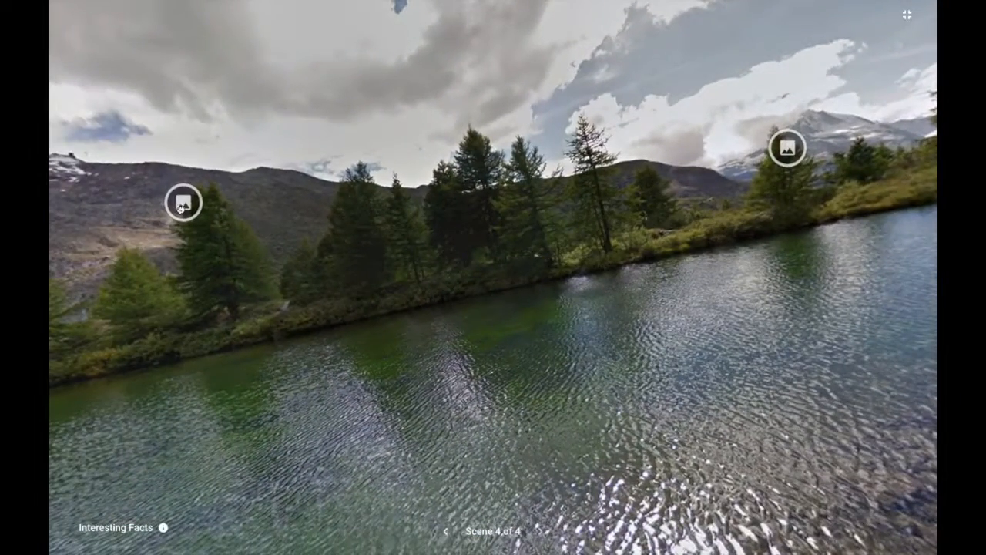
{"action": "left_click", "coordinate": [182, 205]}
{"action": "left_click", "coordinate": [185, 440]}
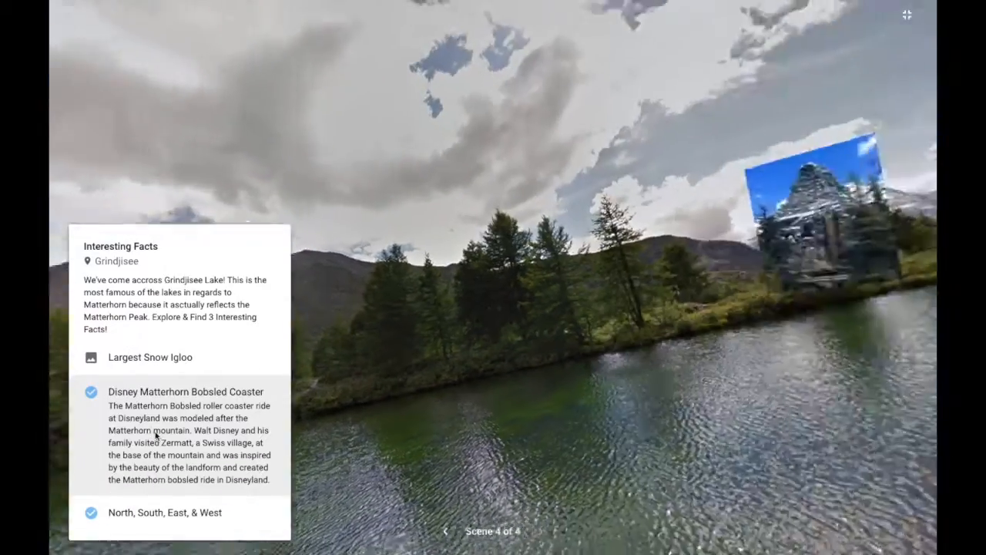
{"action": "left_click", "coordinate": [167, 356]}
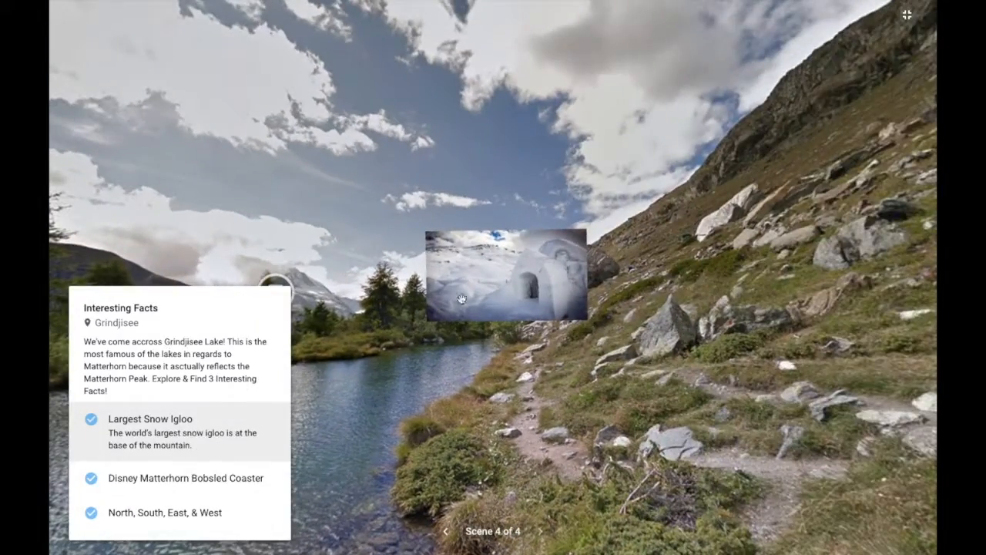